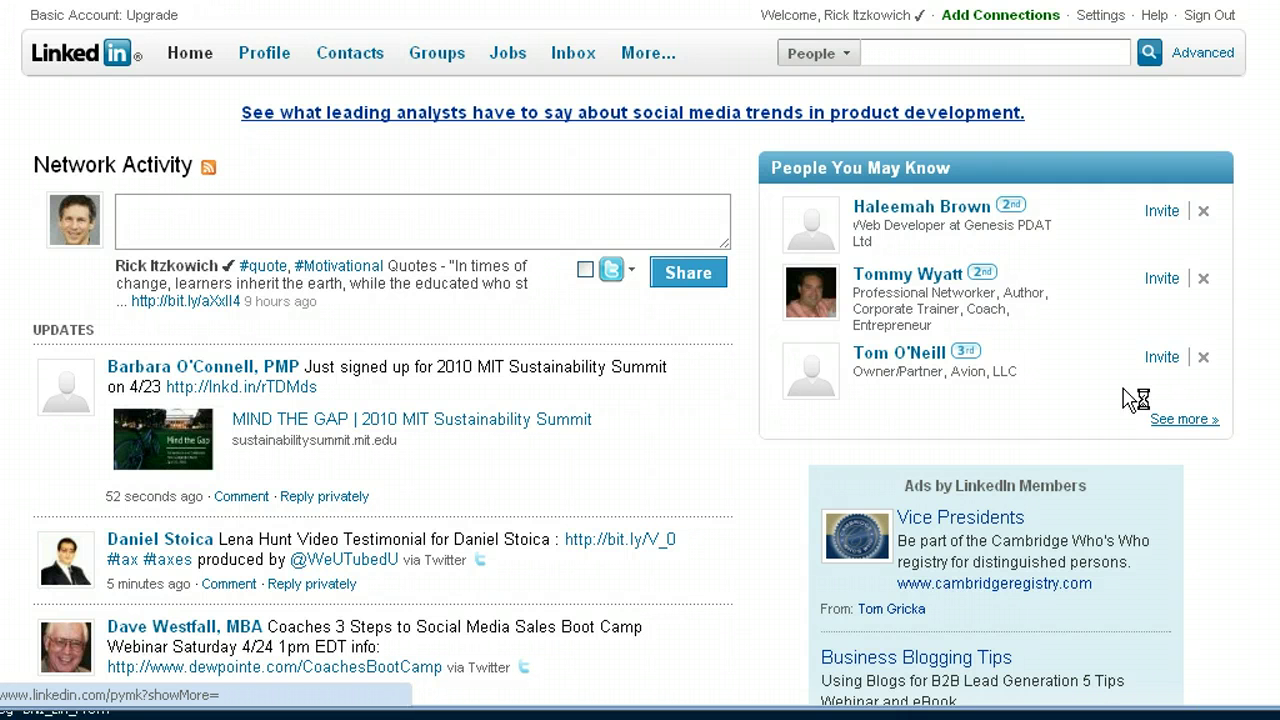
Find the Google Presentation application in the LinkedIn Application Directory and open its details page
mouse_move(613, 72)
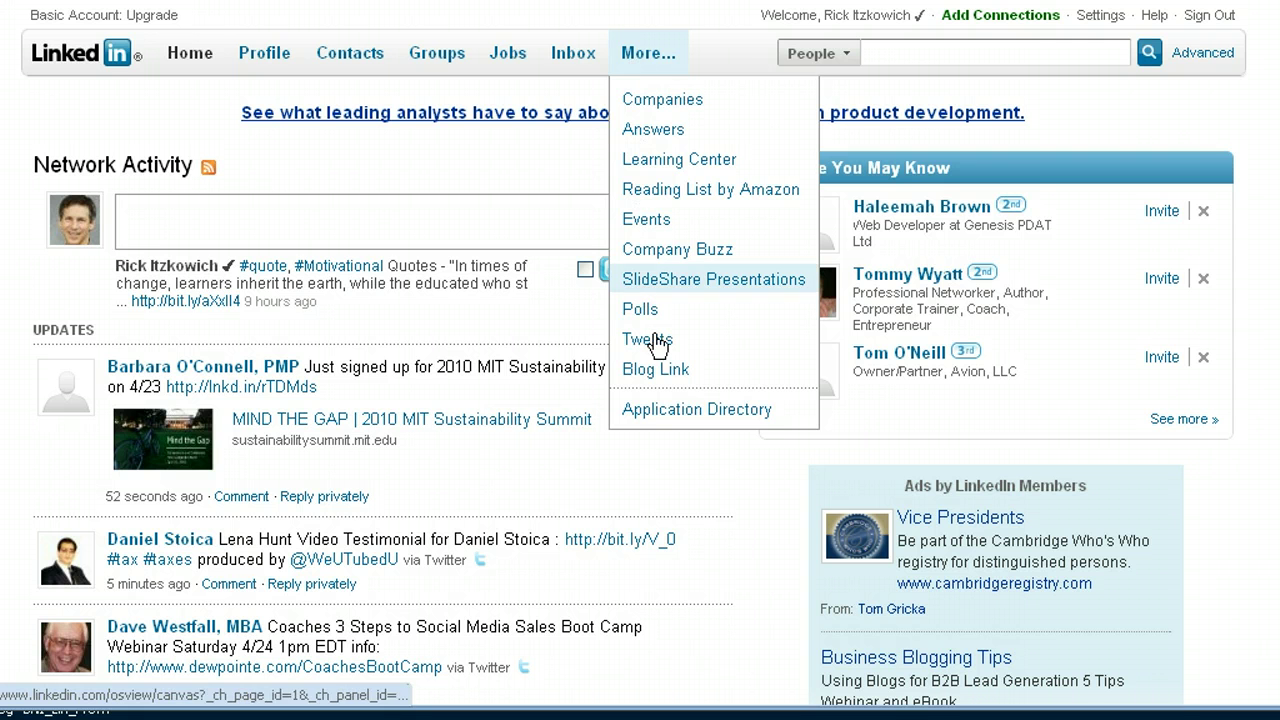
click(679, 411)
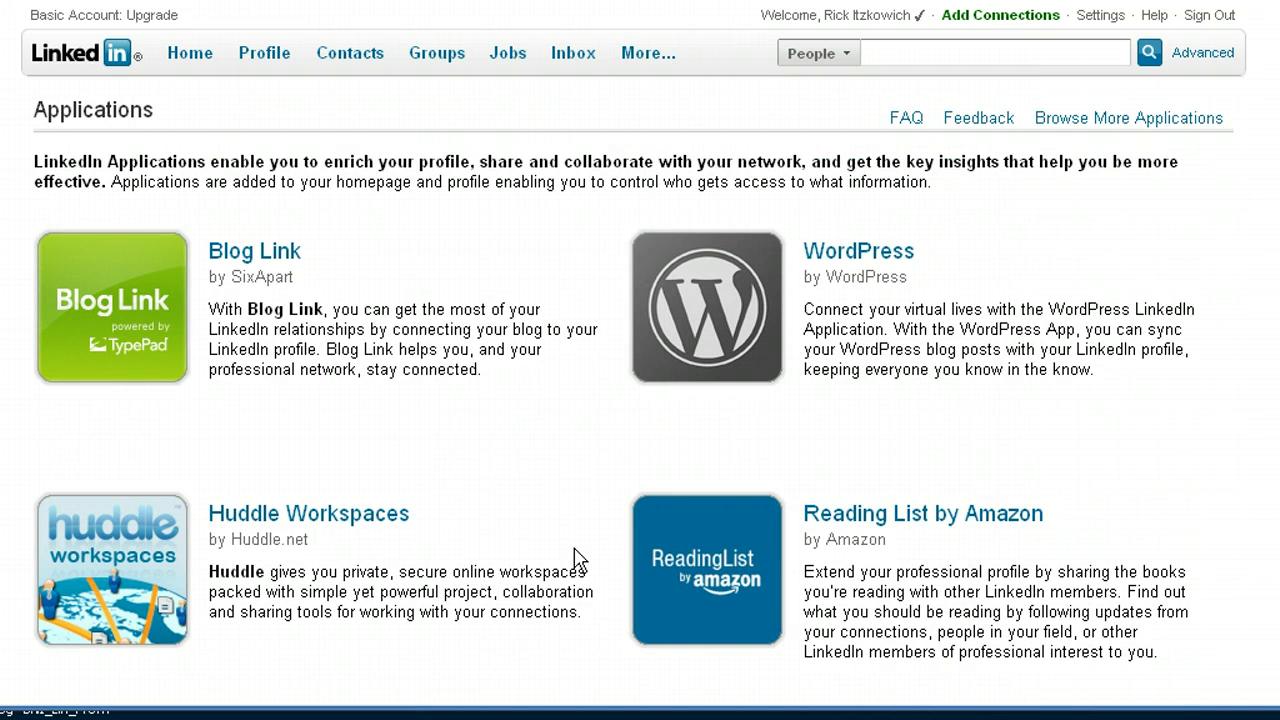
scroll(577, 560, down, 7)
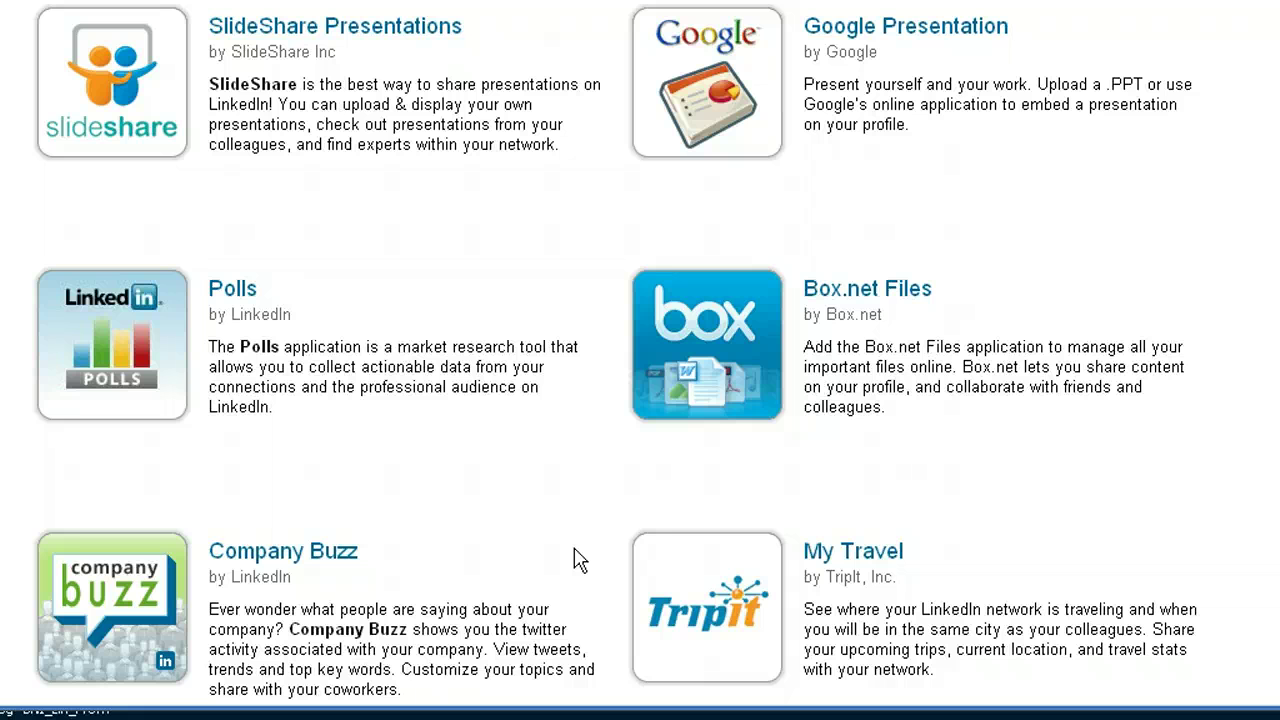
scroll(577, 560, up, 3)
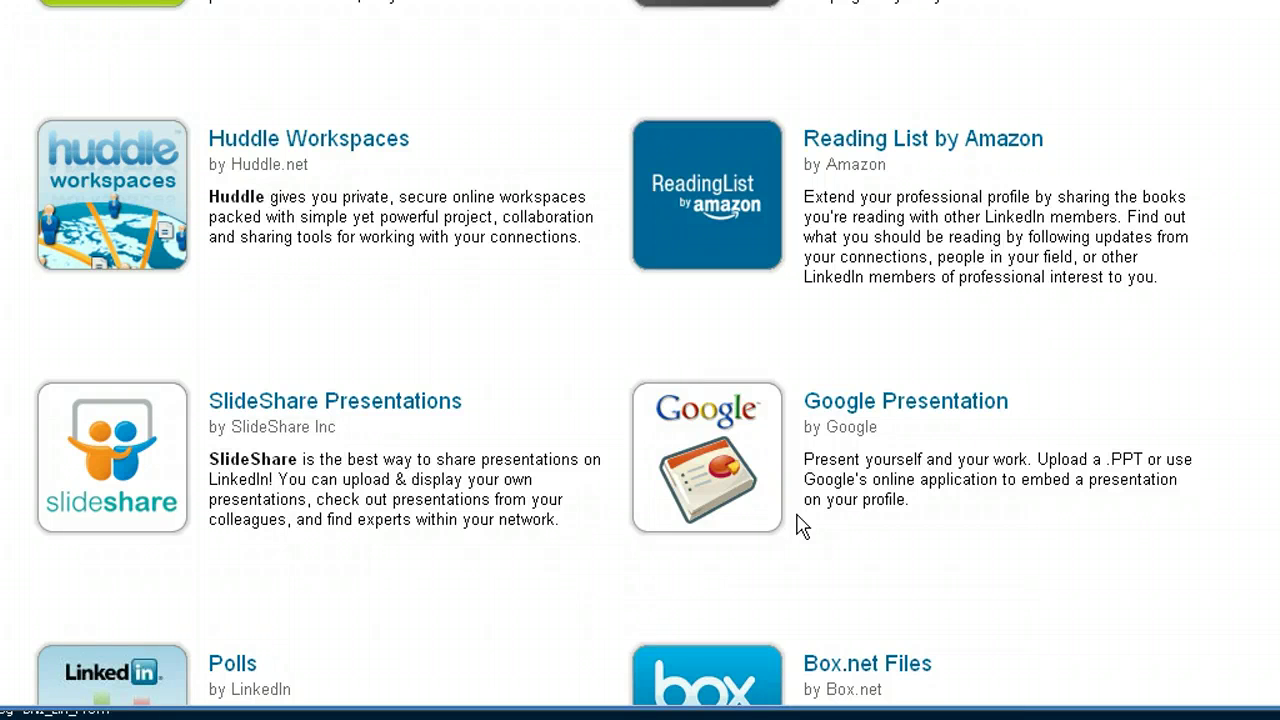
click(906, 404)
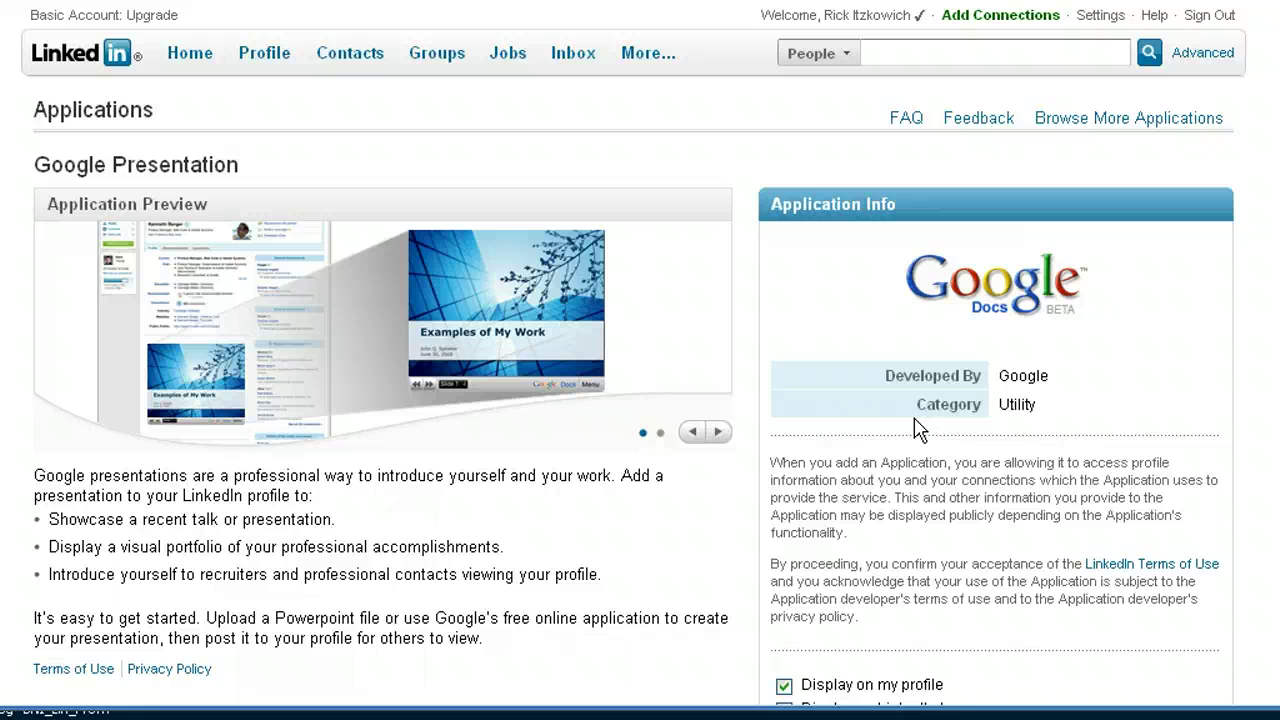
Add the Google Presentation application with display enabled on both the profile and the LinkedIn homepage
scroll(920, 428, down, 3)
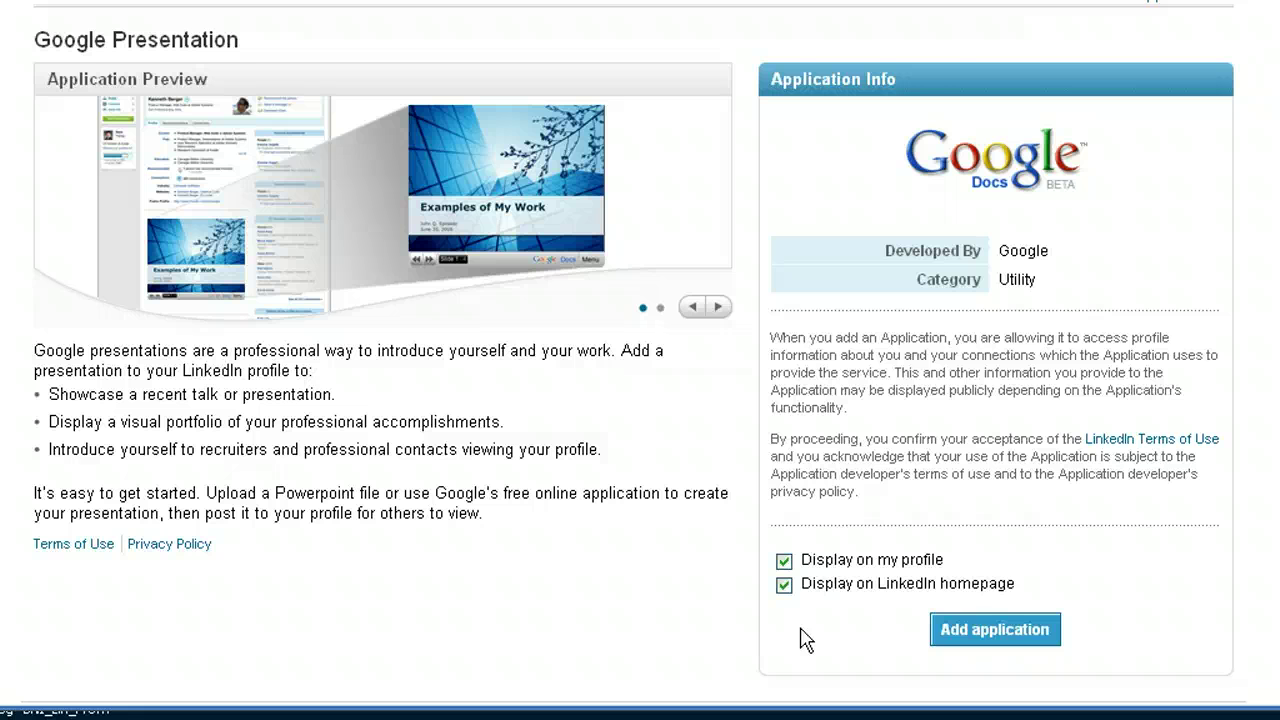
click(784, 585)
click(784, 585)
click(984, 637)
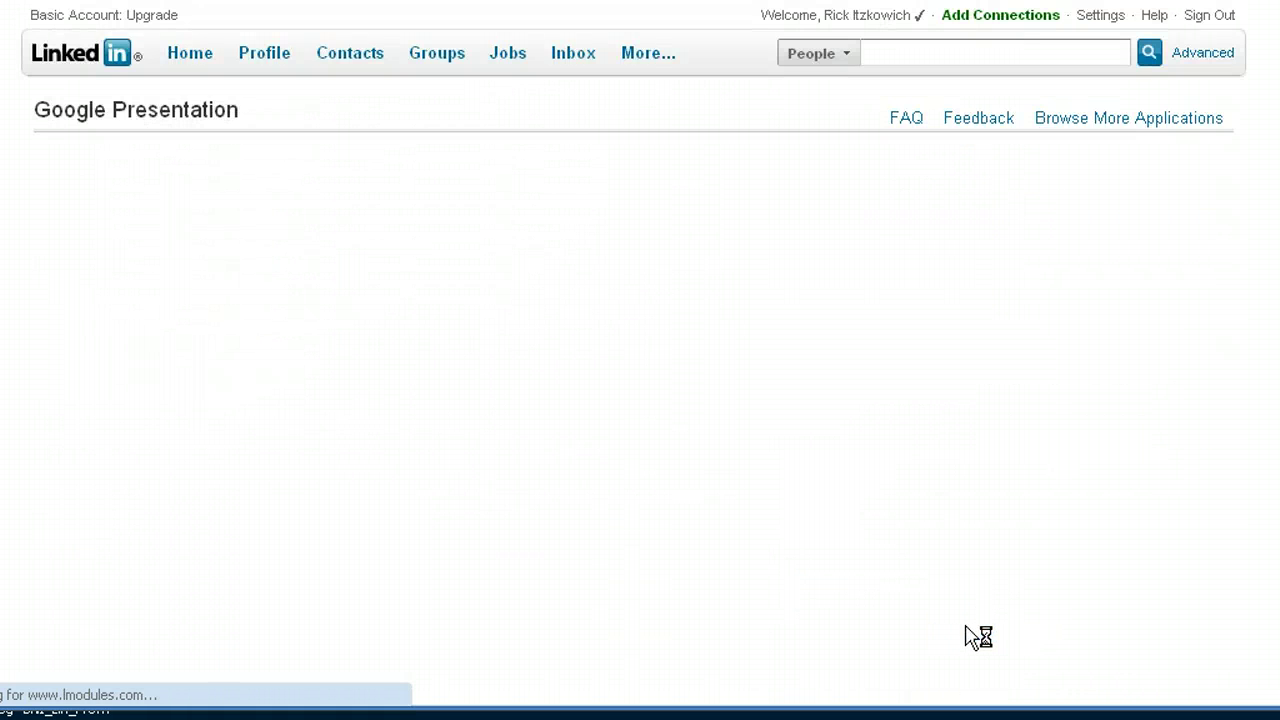
scroll(320, 495, down, 3)
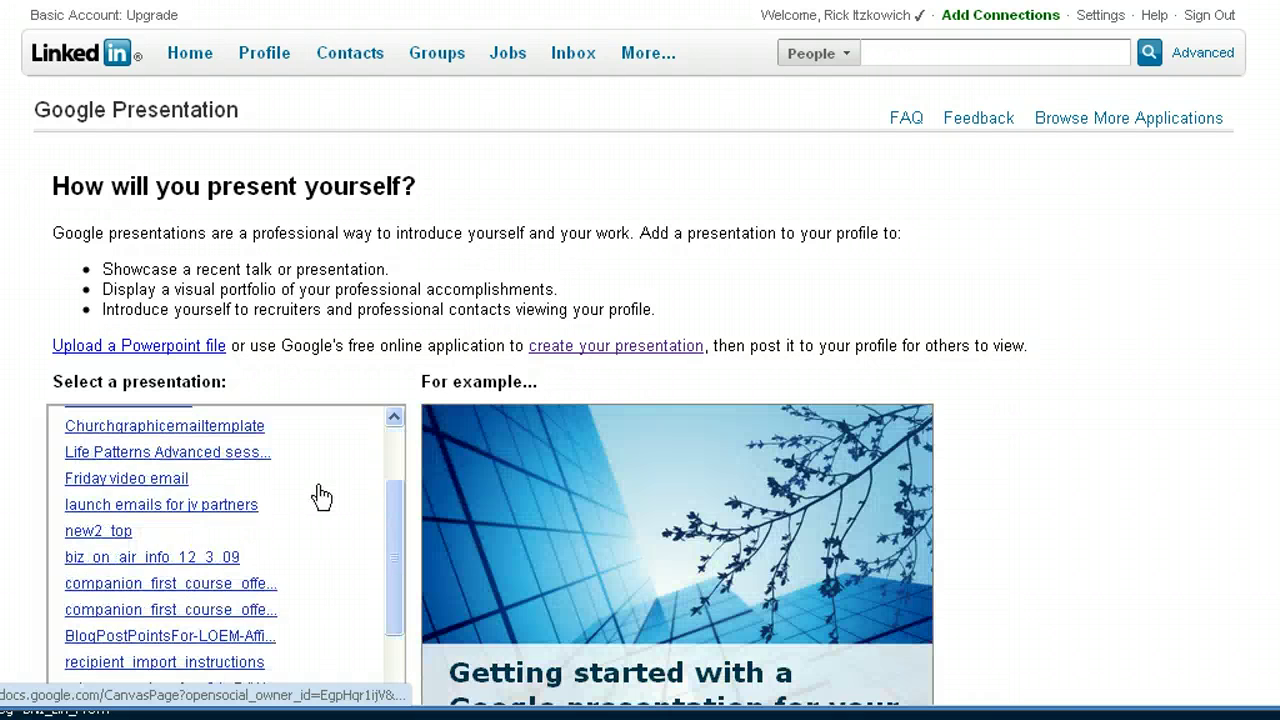
scroll(320, 495, down, 5)
scroll(313, 470, up, 4)
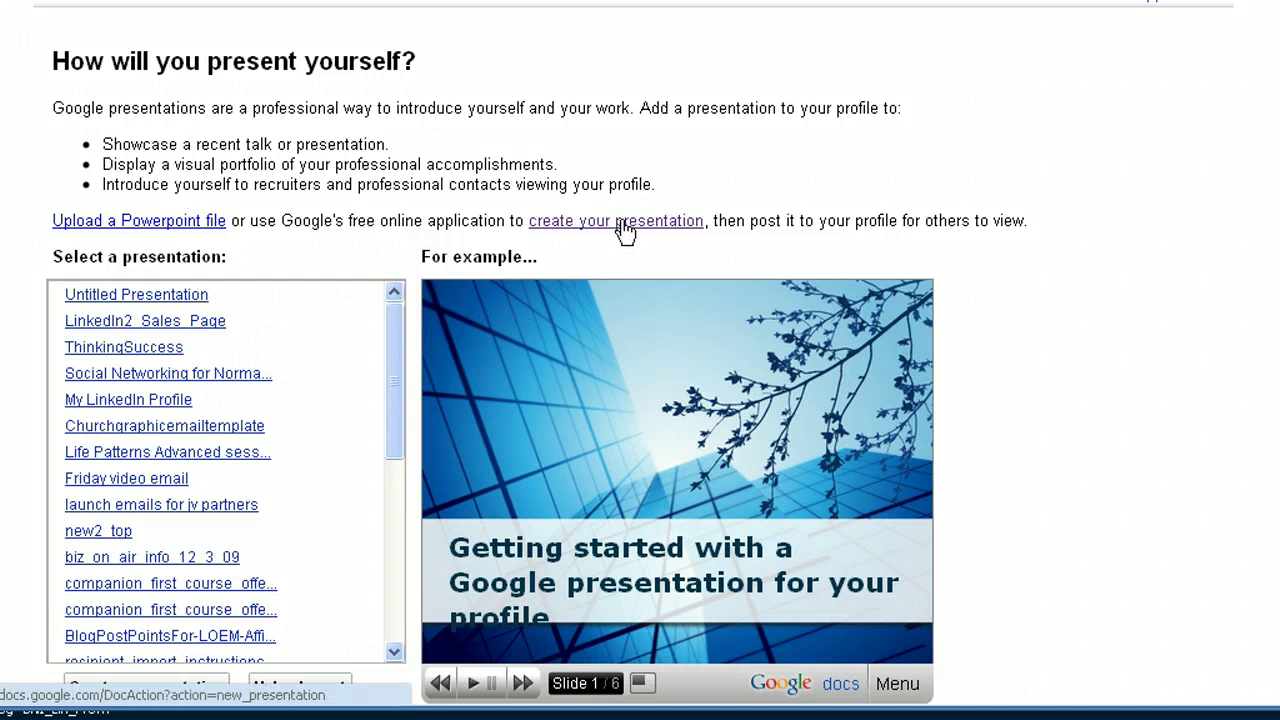
click(165, 221)
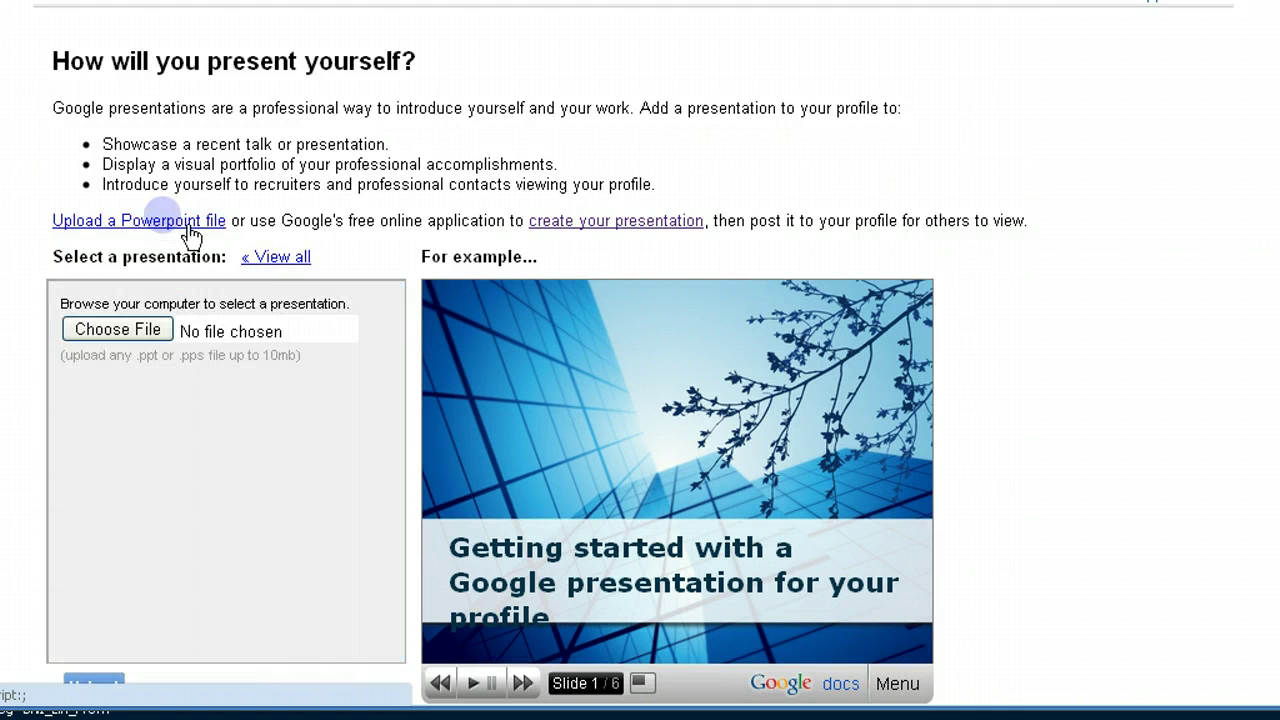
click(120, 332)
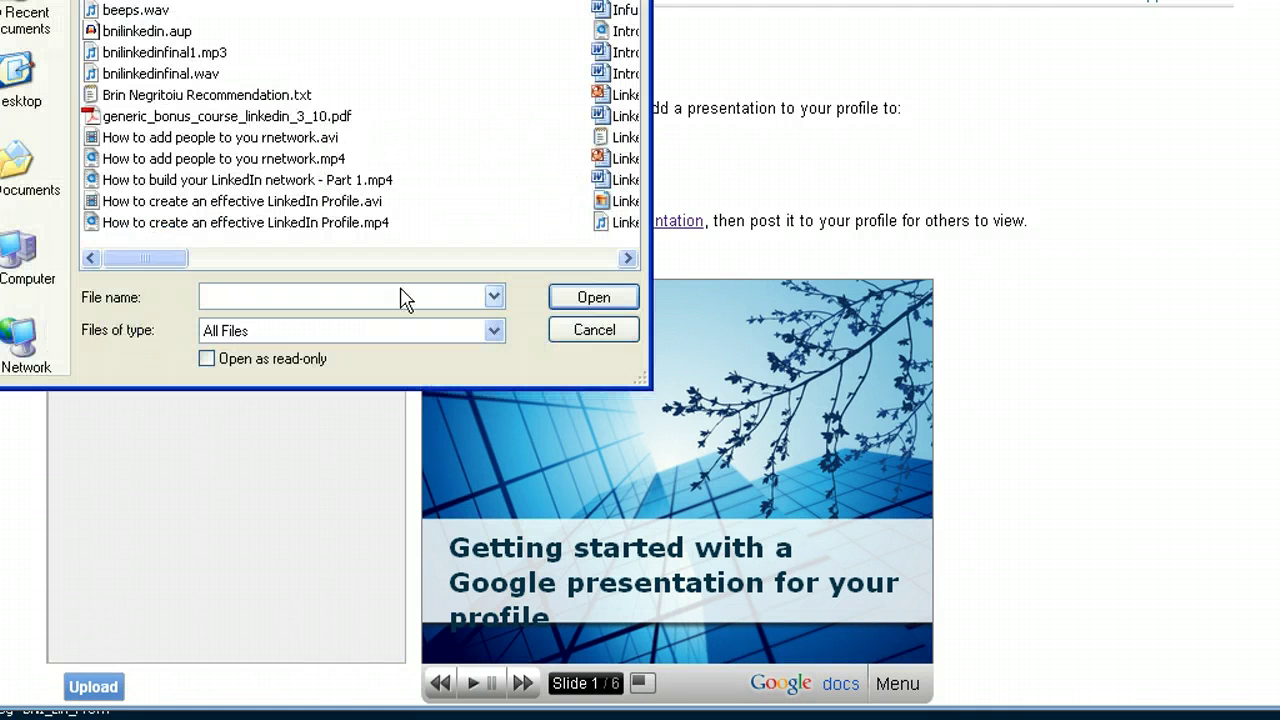
click(500, 258)
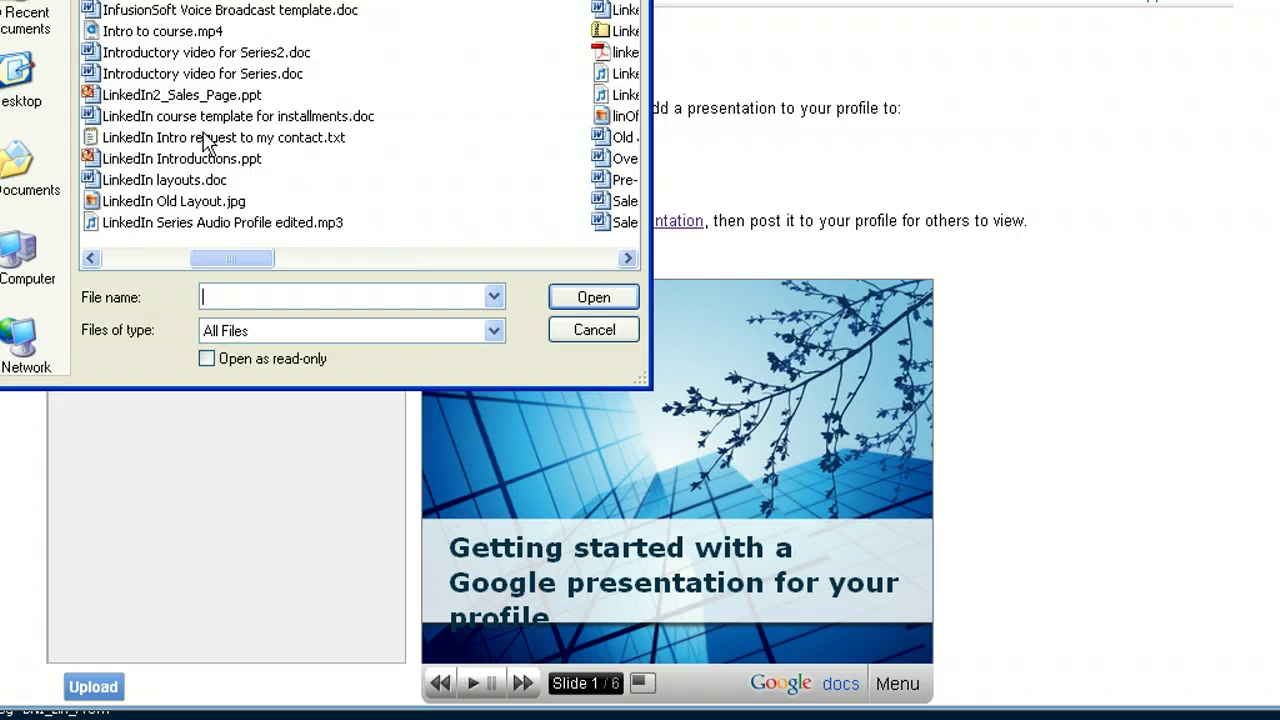
click(195, 97)
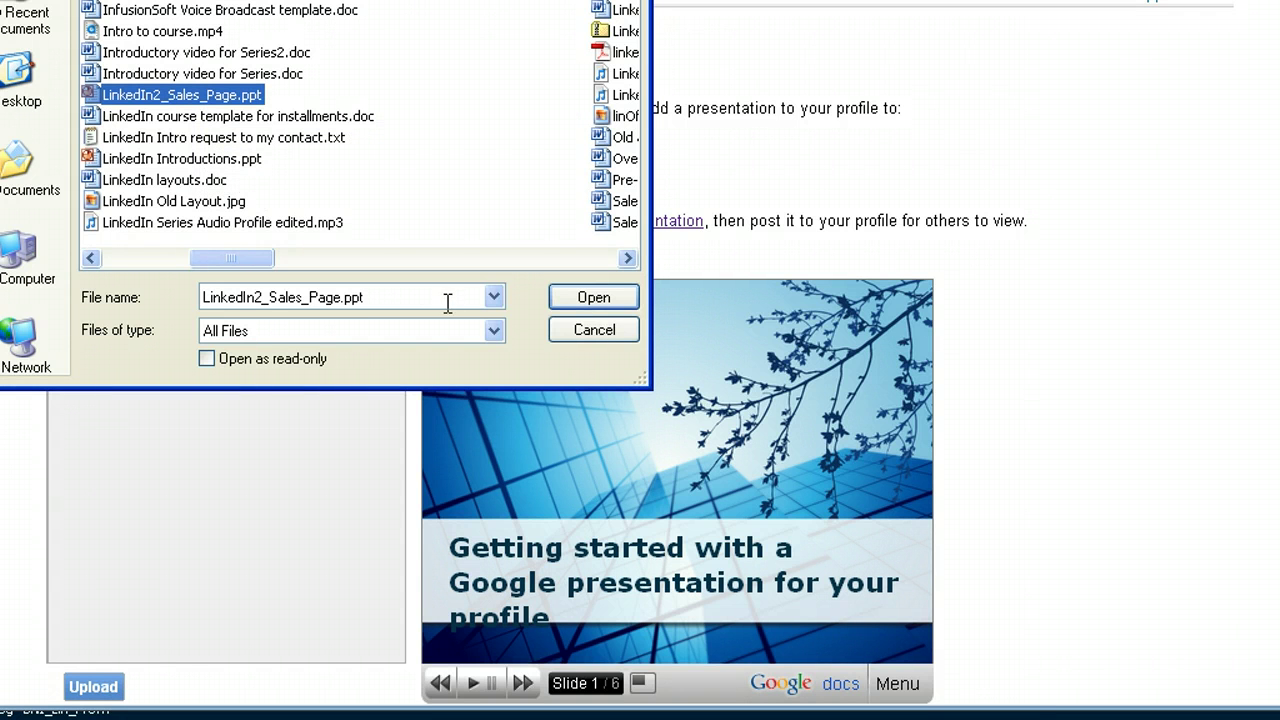
click(595, 332)
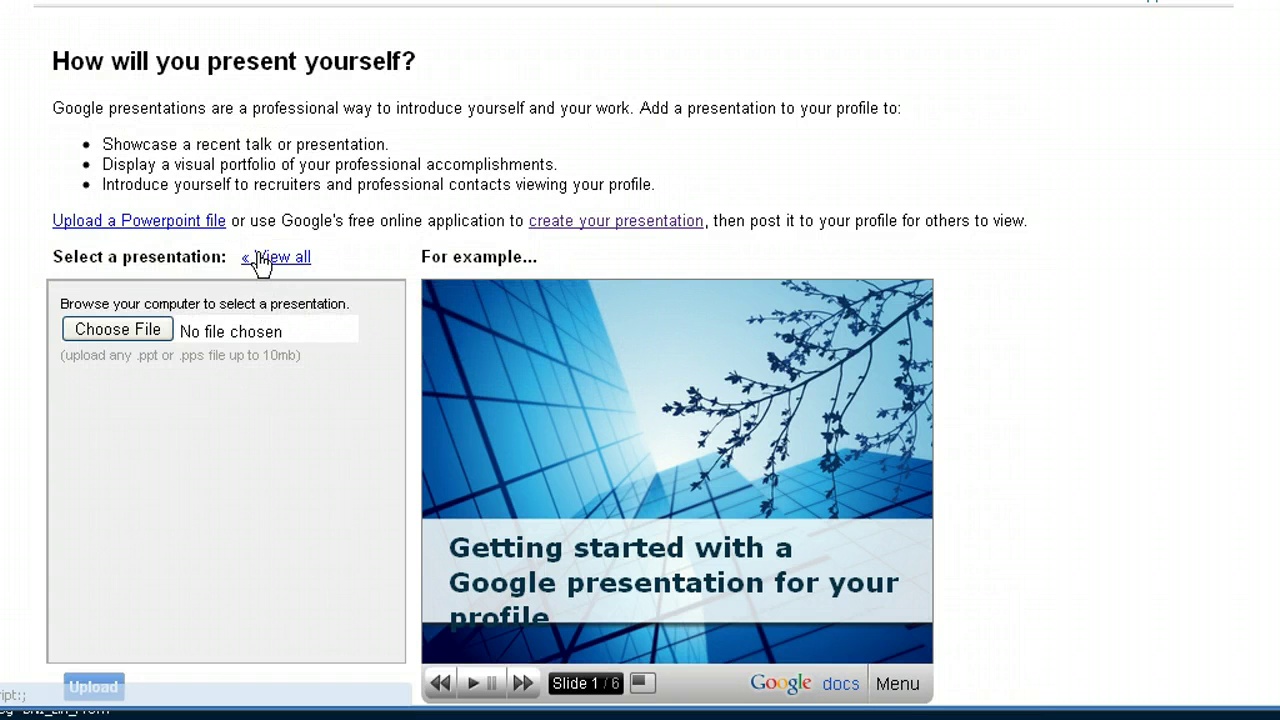
click(290, 258)
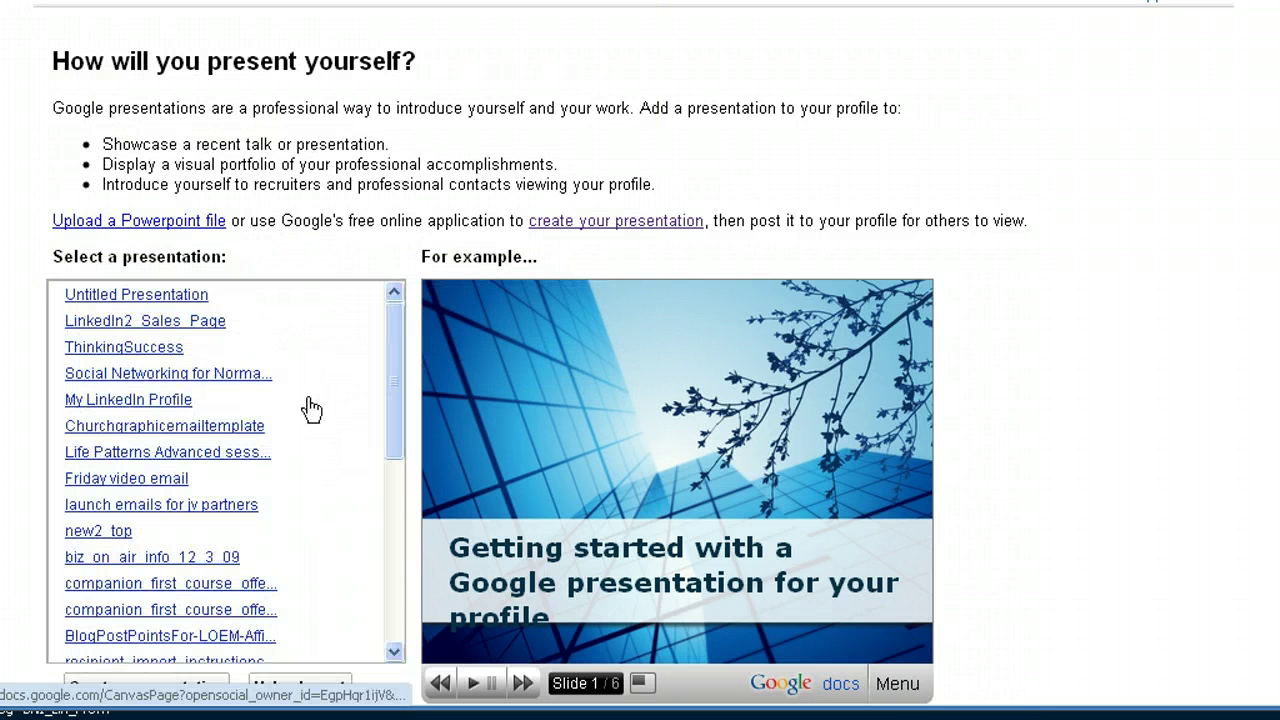
Post the LinkedIn2_Sales_Page presentation to the profile without sending a network update
click(171, 322)
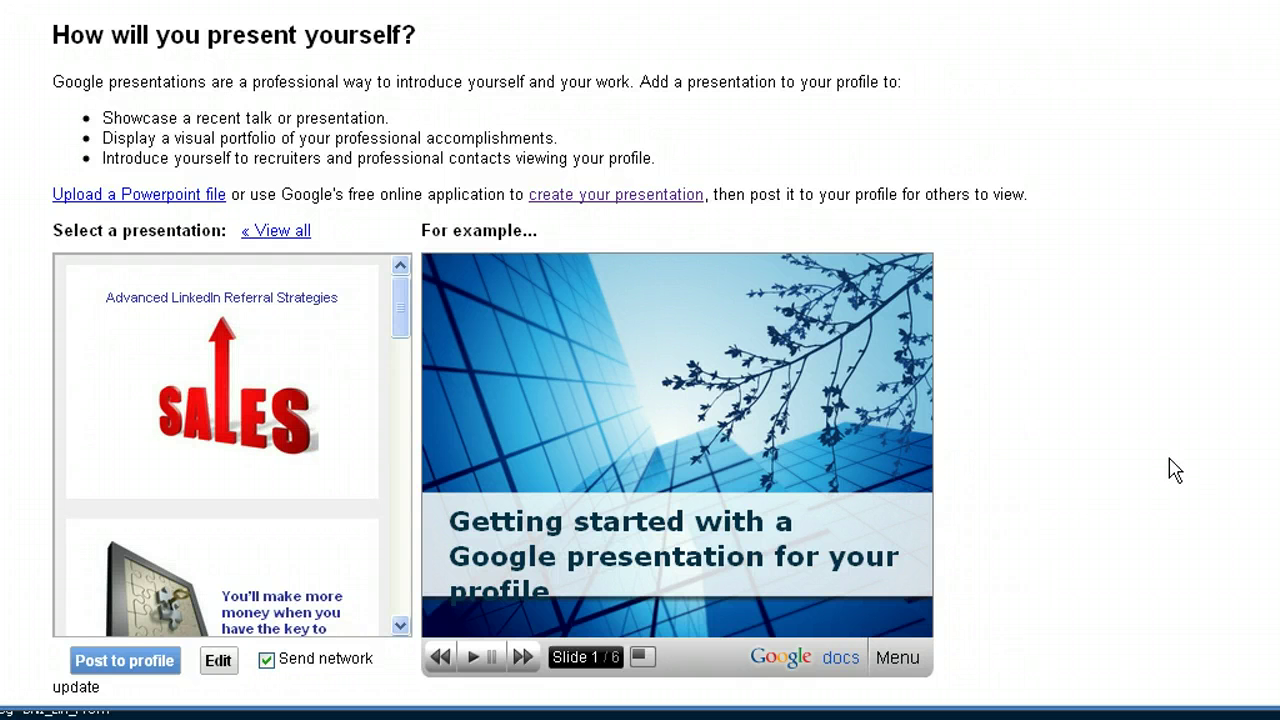
scroll(1163, 465, down, 3)
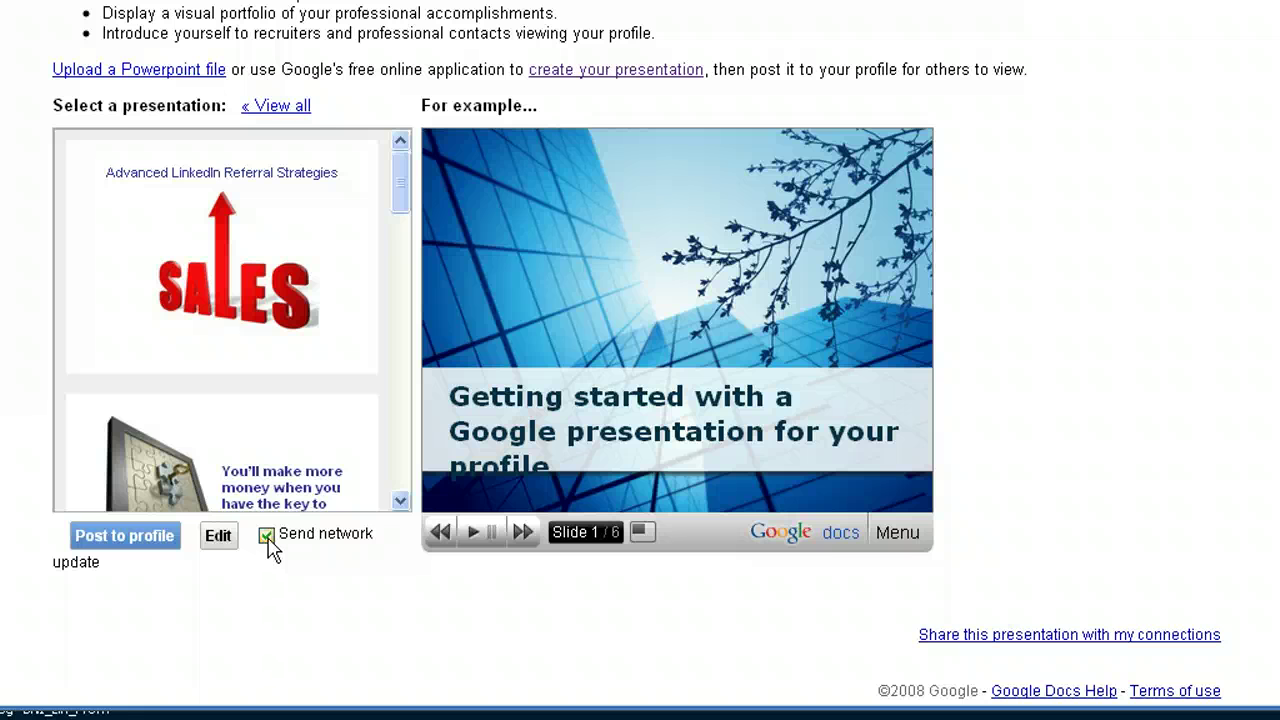
click(266, 536)
click(128, 535)
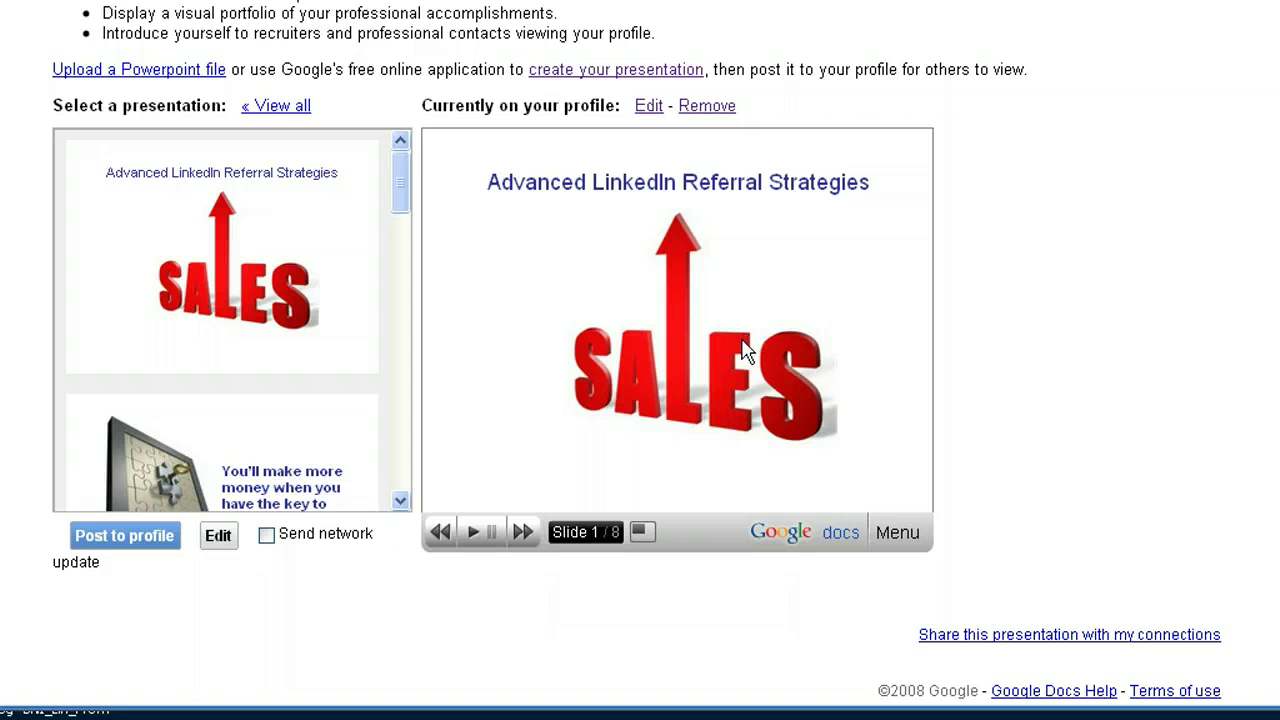
Check the Google Presentation module near the end of the LinkedIn homepage
scroll(742, 350, up, 3)
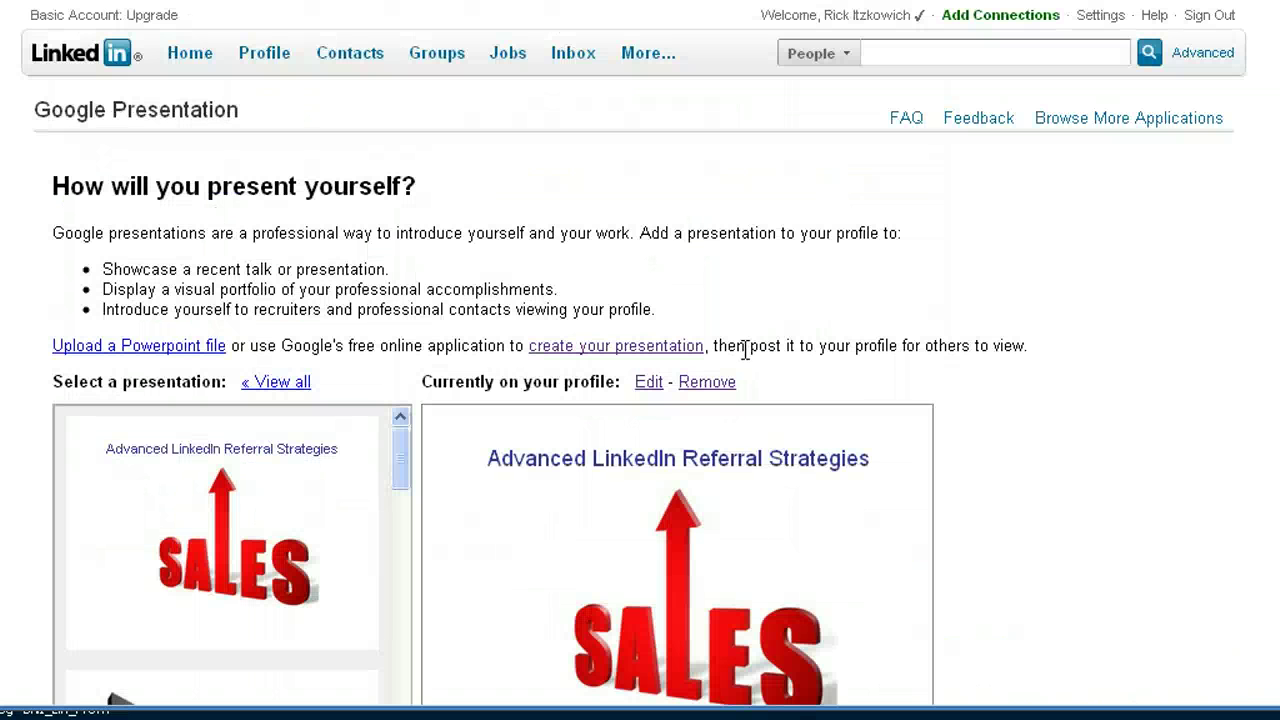
click(185, 58)
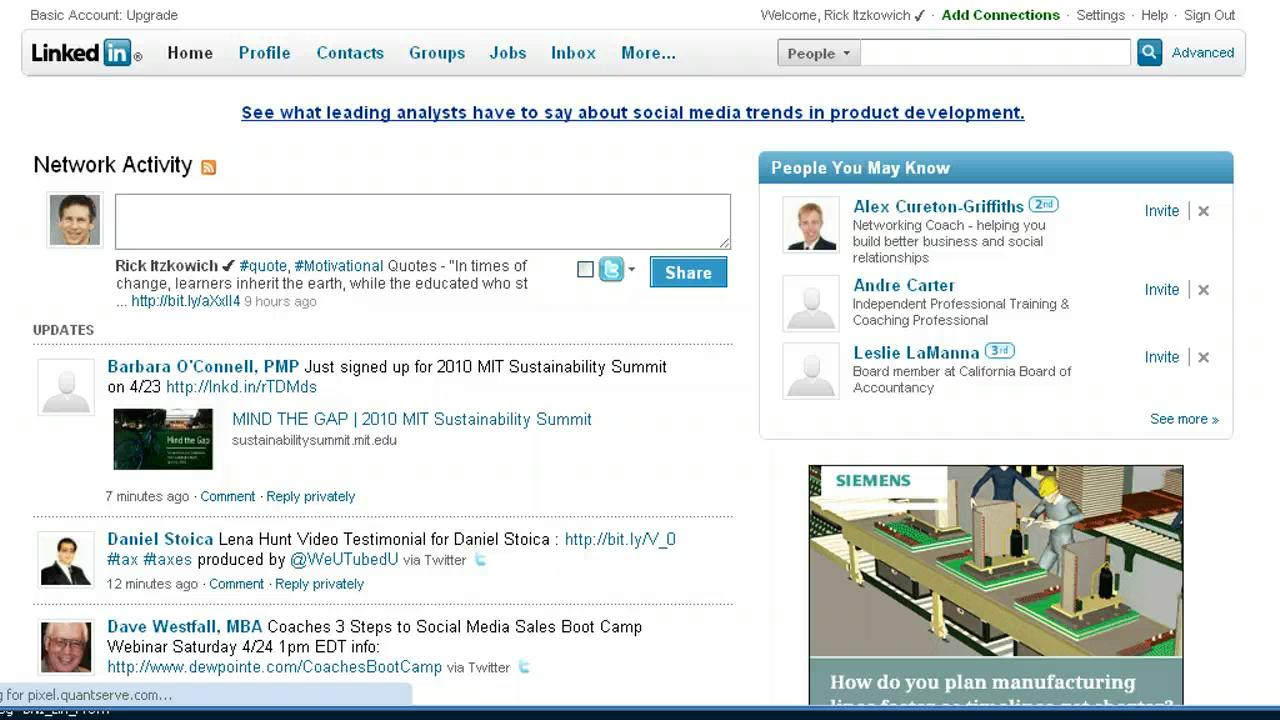
scroll(1031, 420, down, 15)
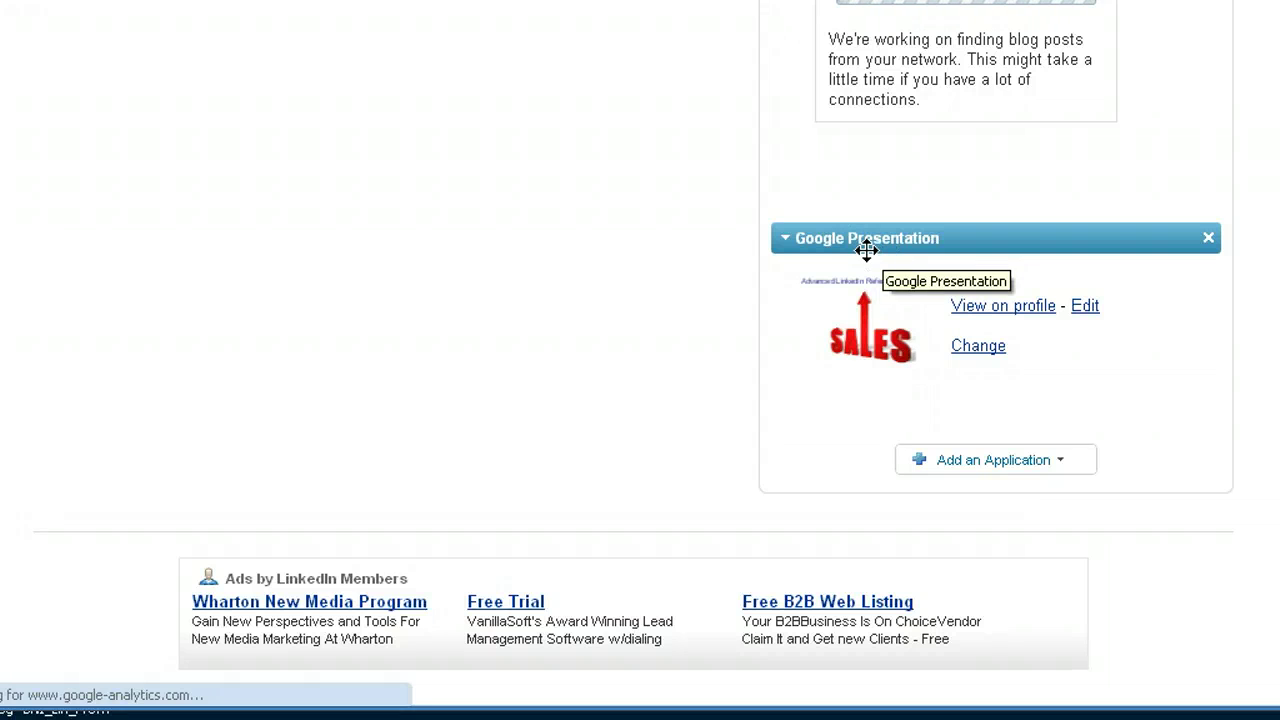
scroll(866, 251, up, 3)
scroll(931, 300, up, 10)
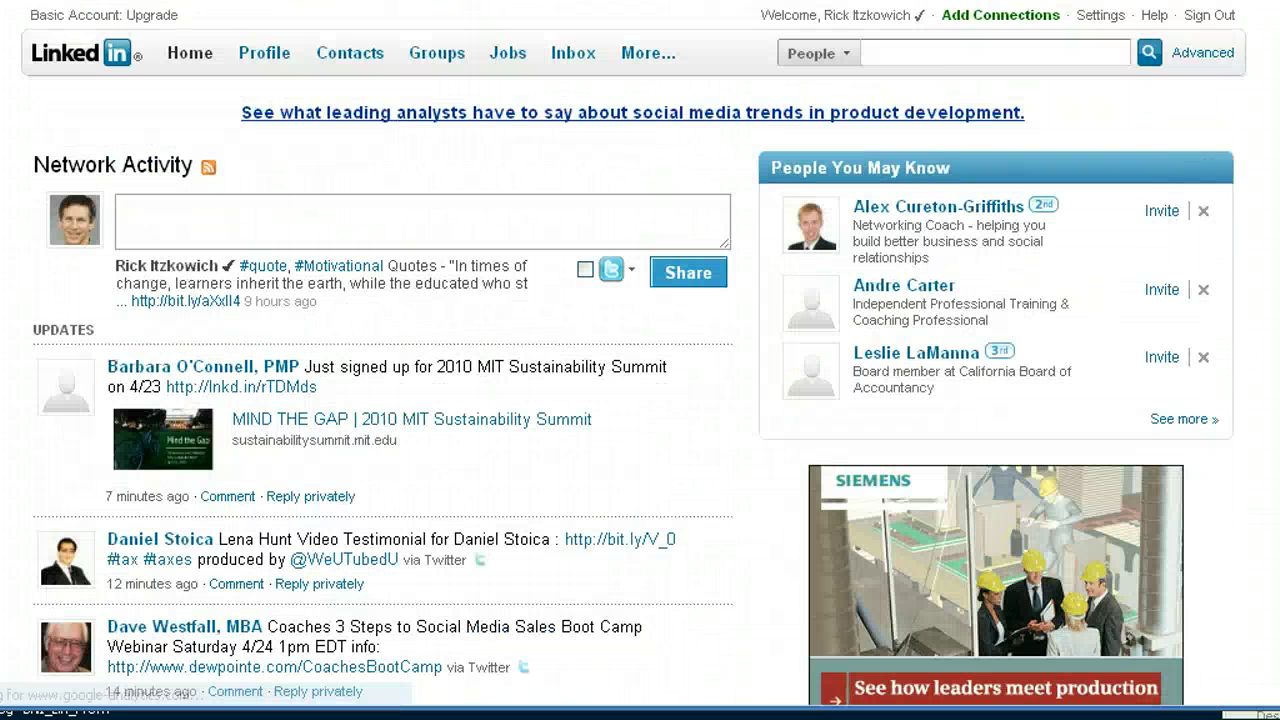
View the profile page and locate the posted Google presentation below the Amazon reading list
mouse_move(262, 80)
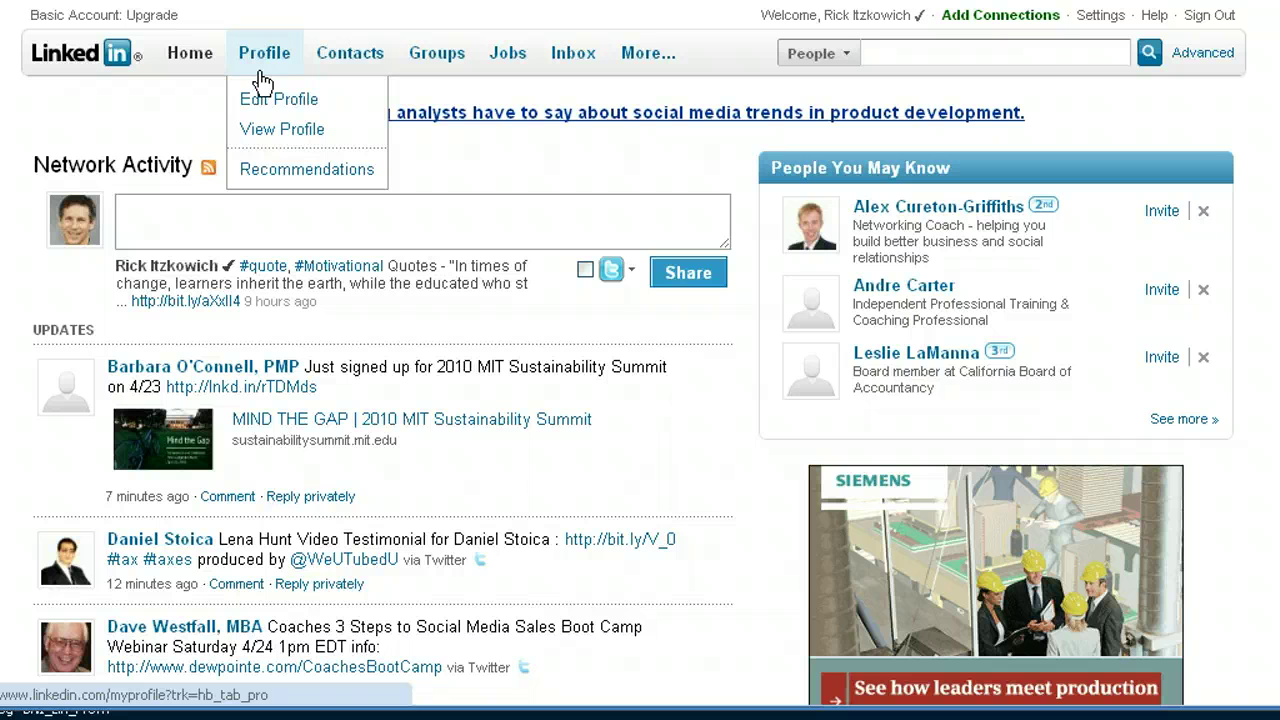
click(285, 129)
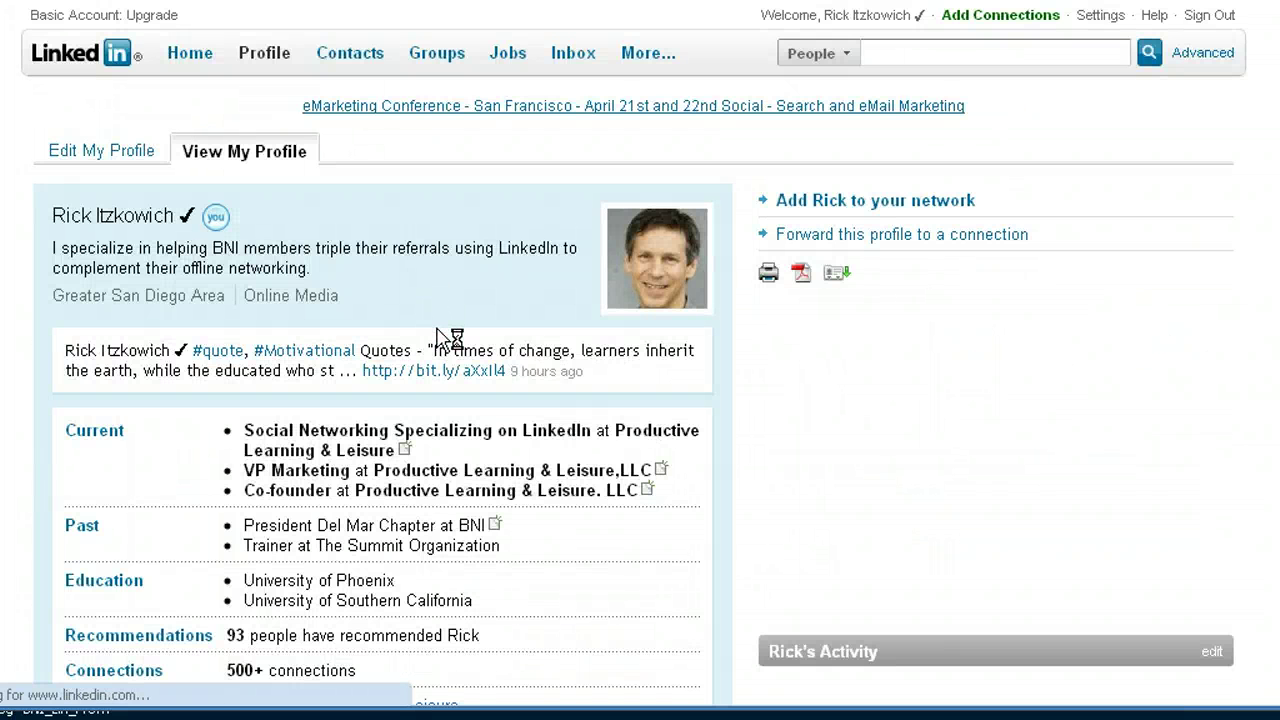
scroll(449, 350, down, 15)
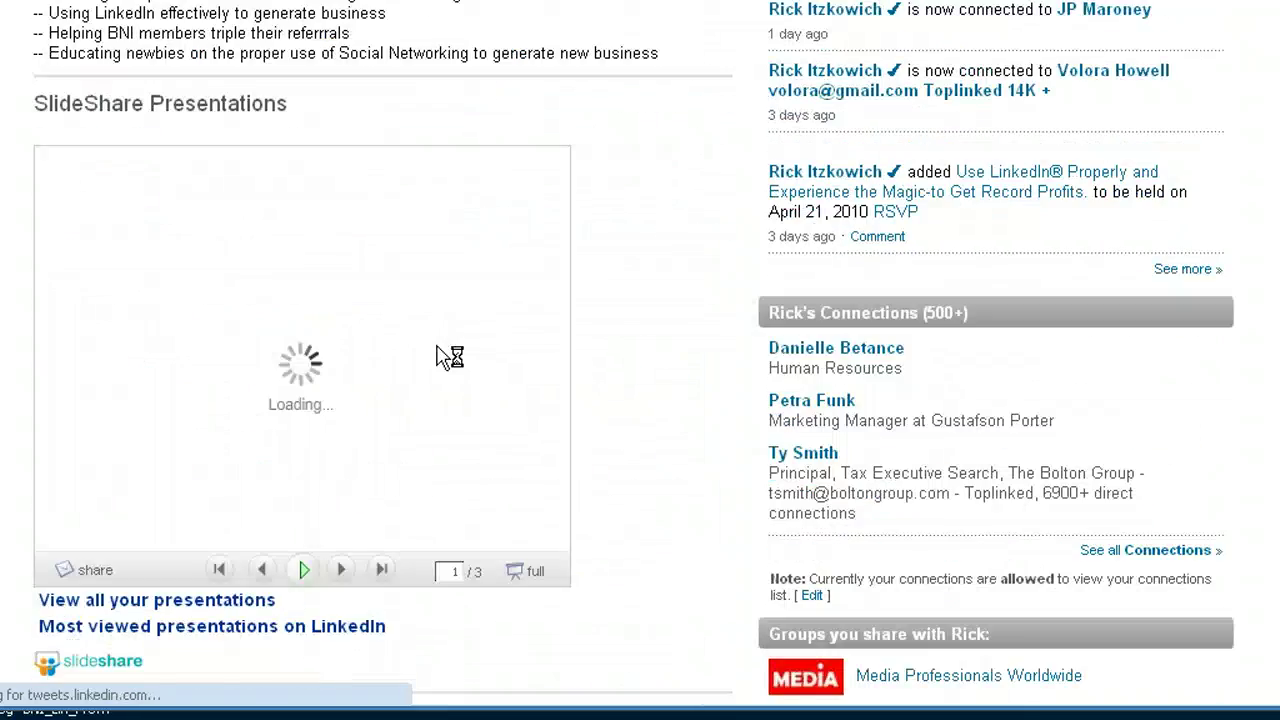
scroll(440, 340, down, 6)
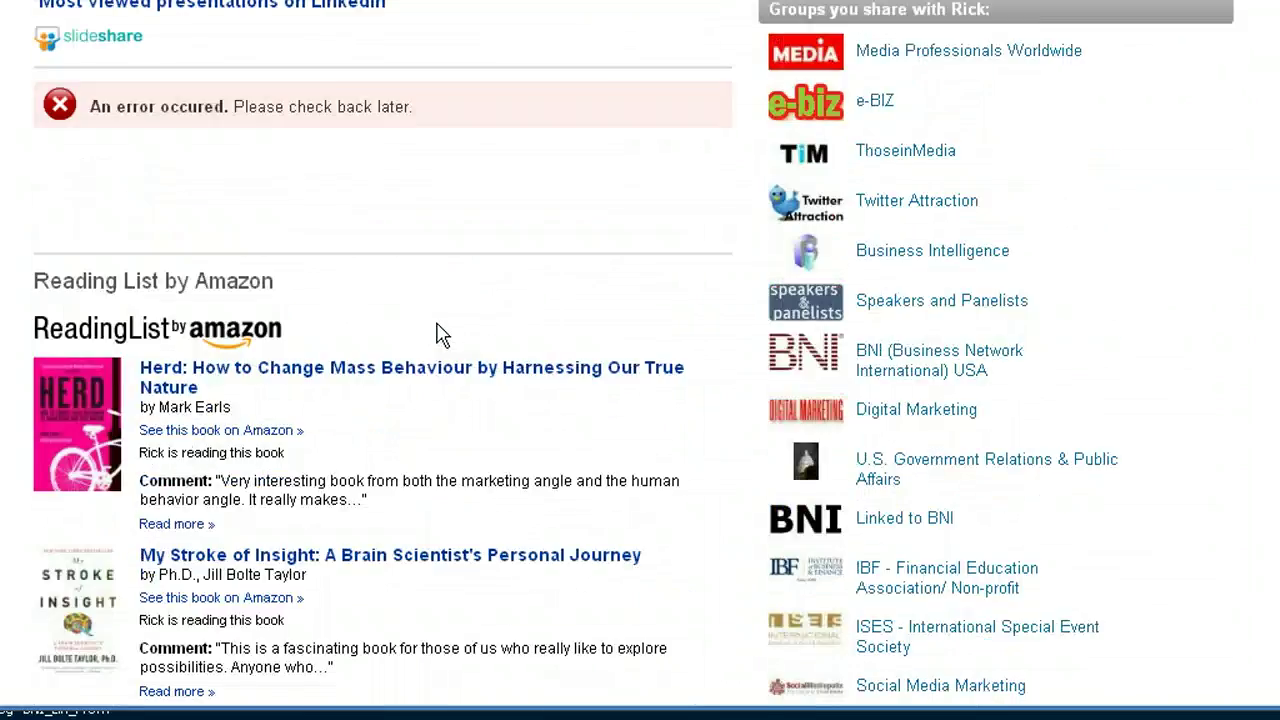
scroll(440, 335, up, 3)
scroll(440, 331, down, 11)
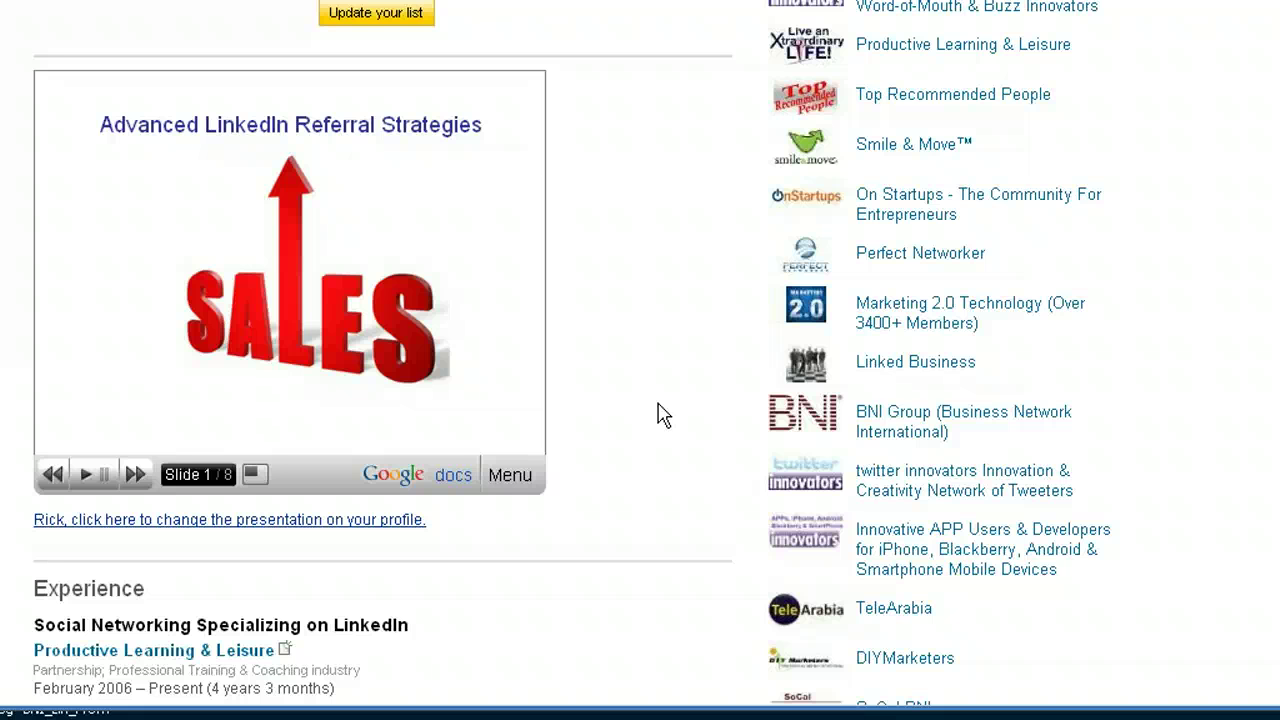
Pause the video in the profile's SlideShare Presentations section and review the application sections below it
scroll(692, 372, up, 9)
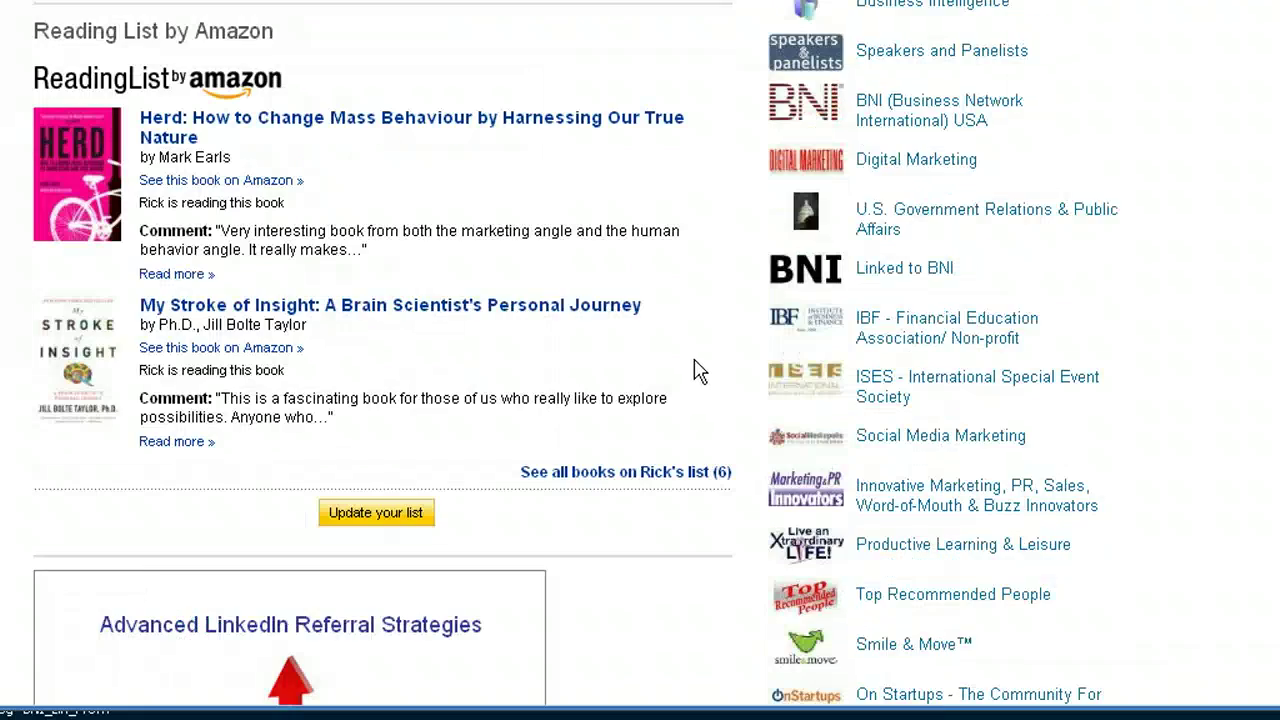
scroll(120, 362, up, 3)
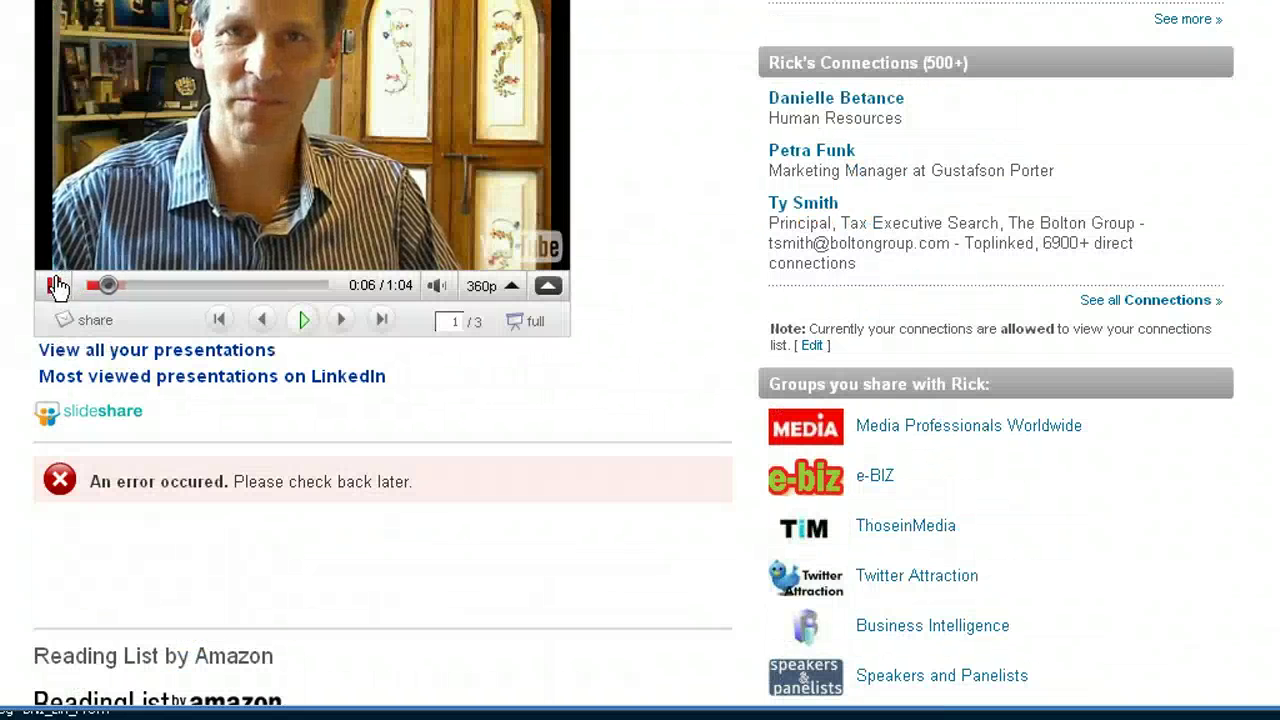
click(52, 285)
scroll(490, 566, up, 3)
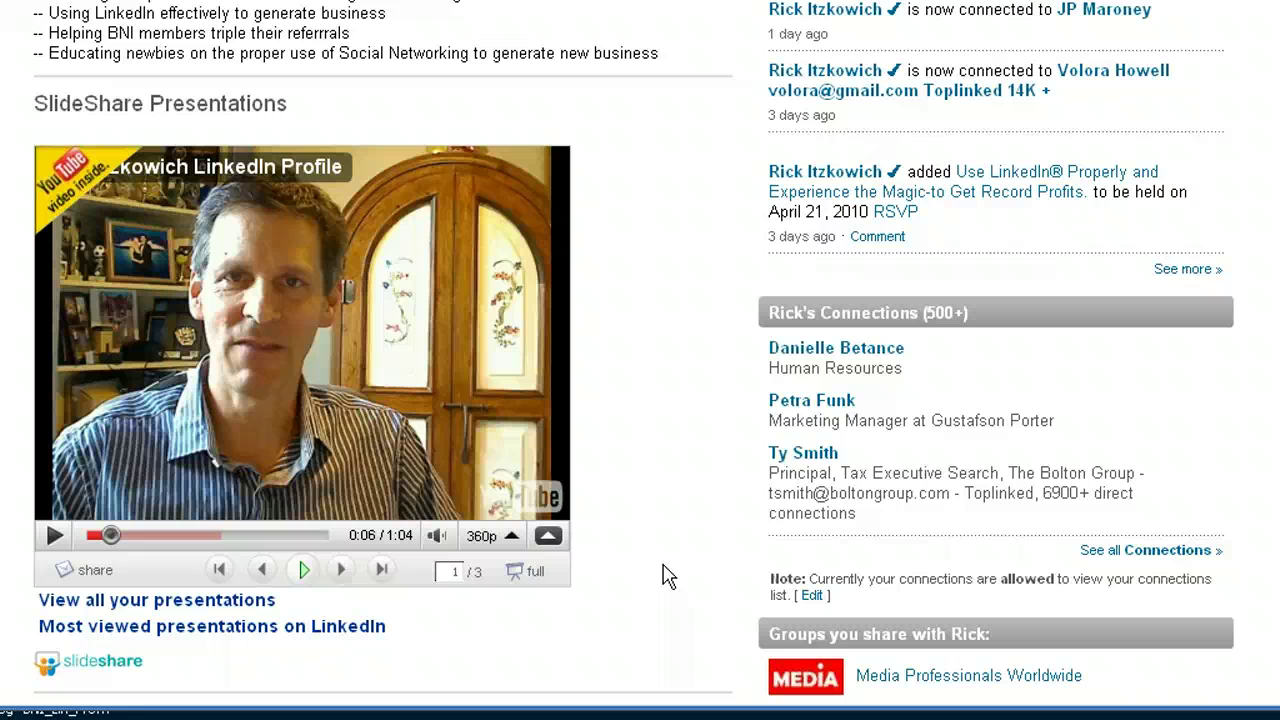
scroll(668, 577, down, 5)
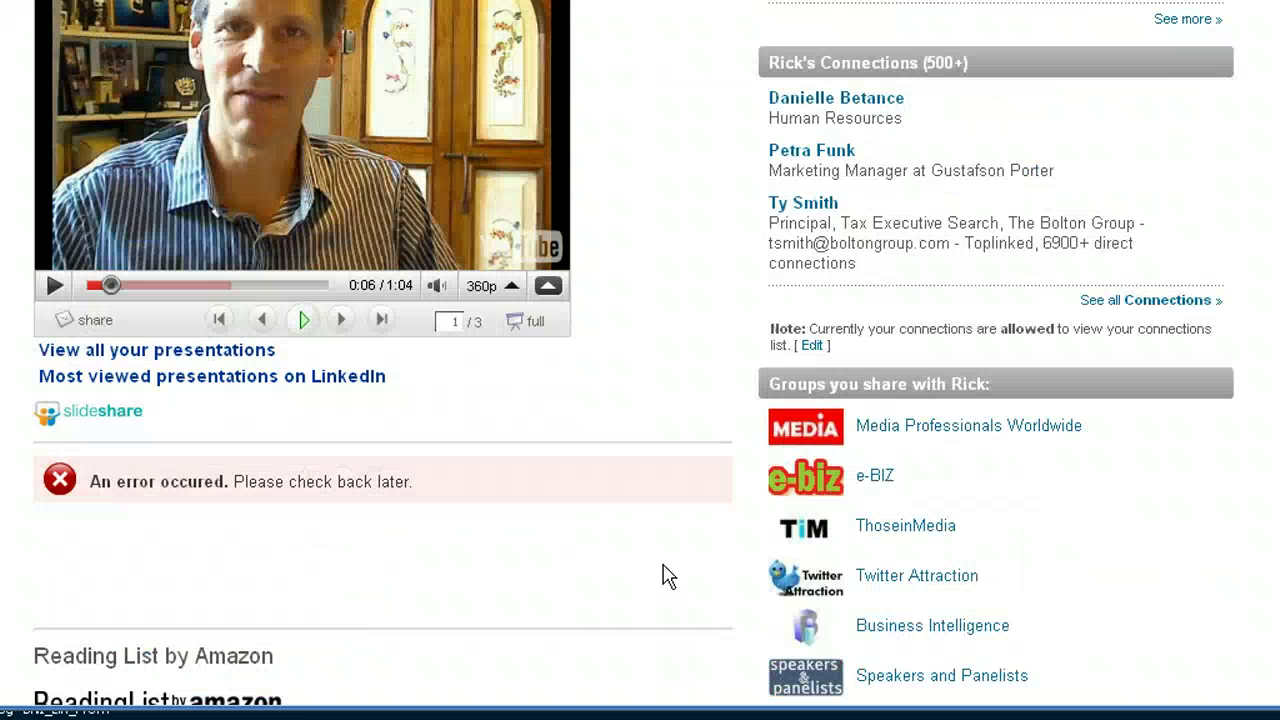
scroll(668, 577, down, 1)
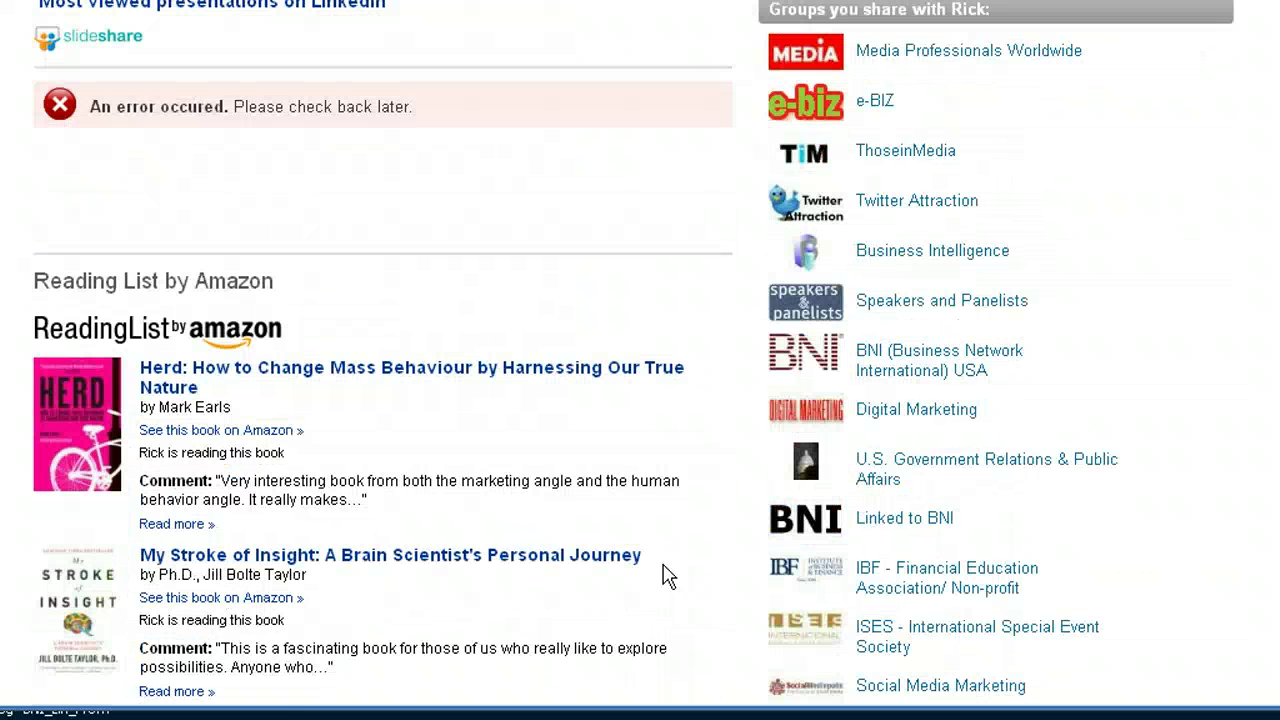
scroll(668, 577, down, 2)
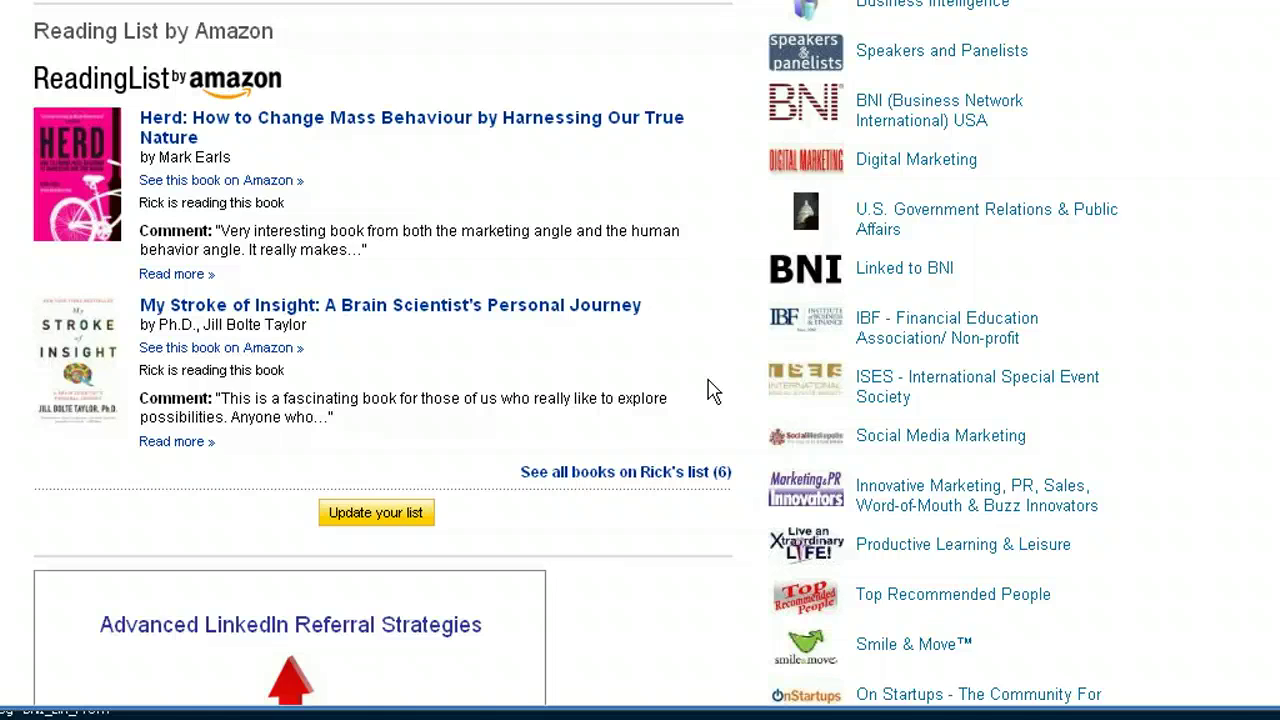
Open the Reading List by Amazon information page from LinkedIn's Application Directory
scroll(708, 390, up, 10)
scroll(708, 390, up, 4)
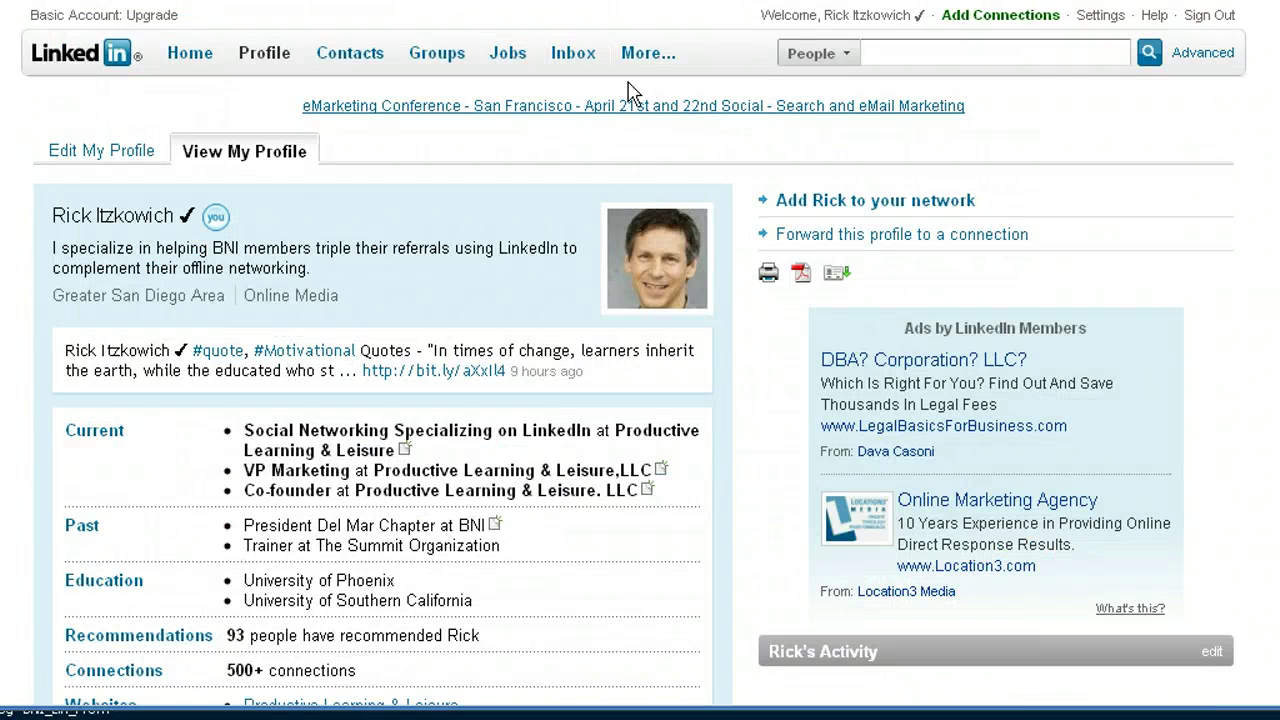
mouse_move(646, 57)
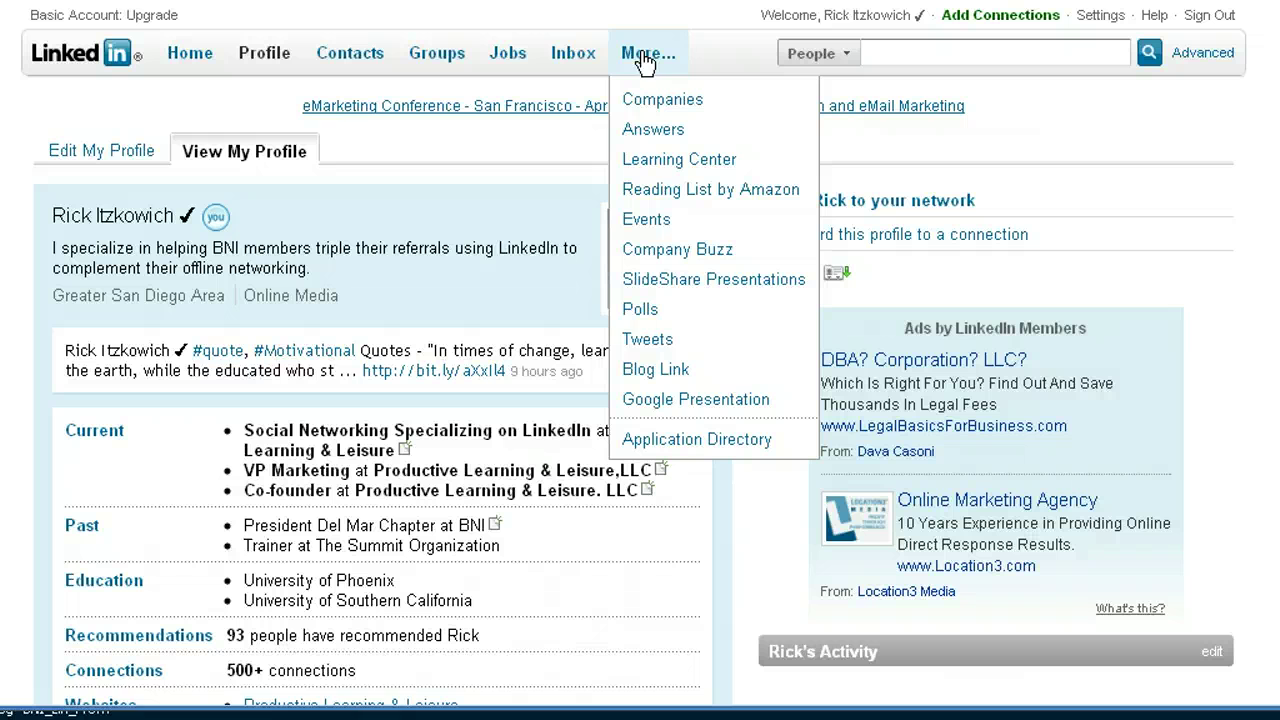
click(694, 440)
scroll(657, 514, down, 8)
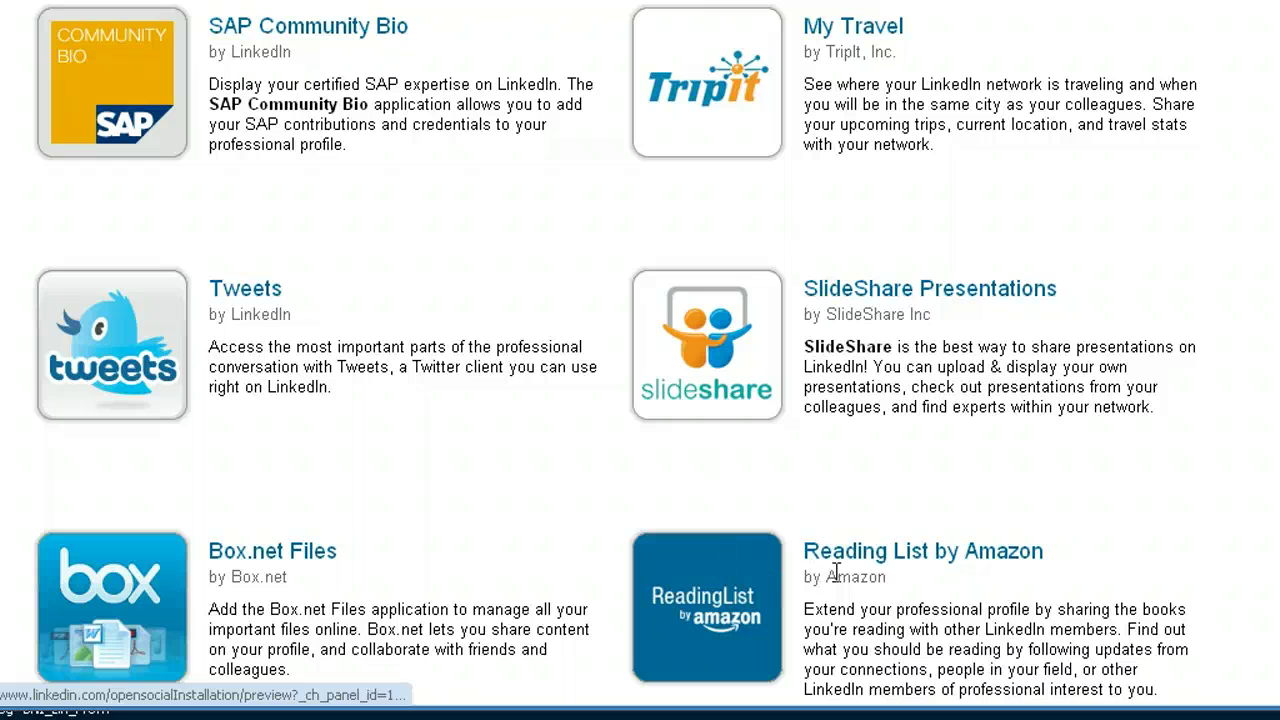
click(876, 560)
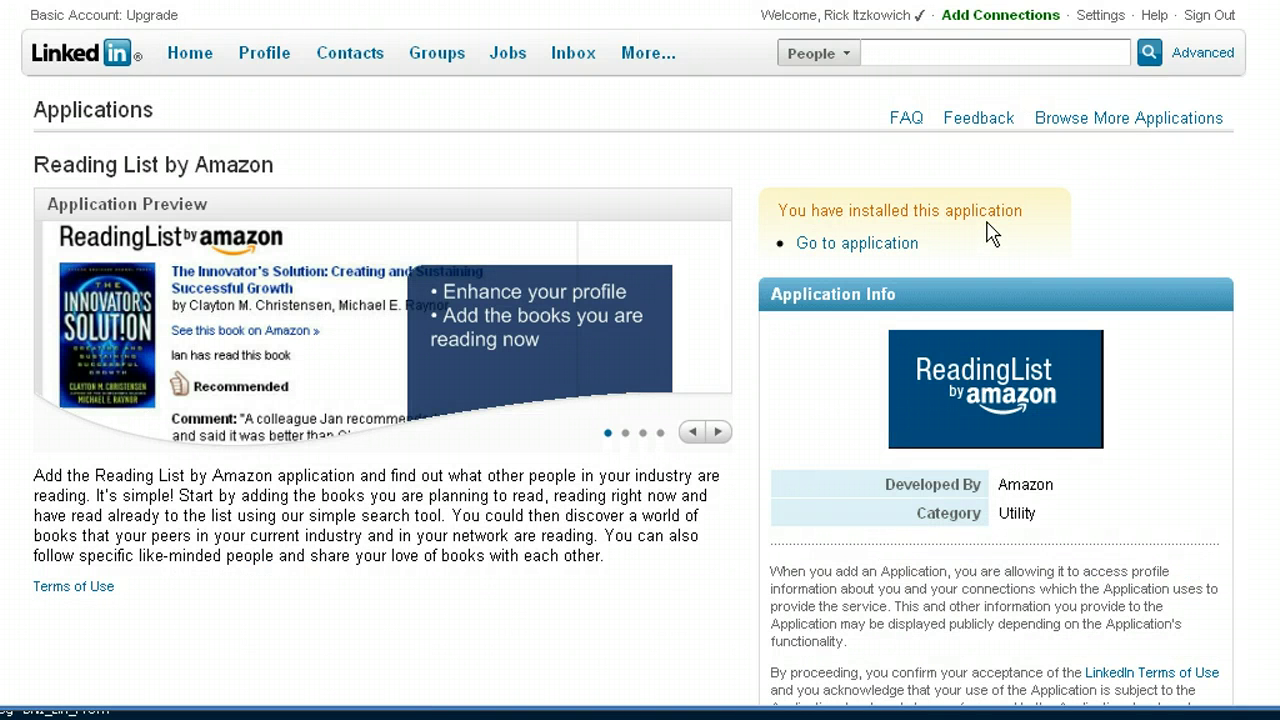
Review the Reading List by Amazon application's display options for the profile and the LinkedIn homepage
scroll(988, 232, down, 4)
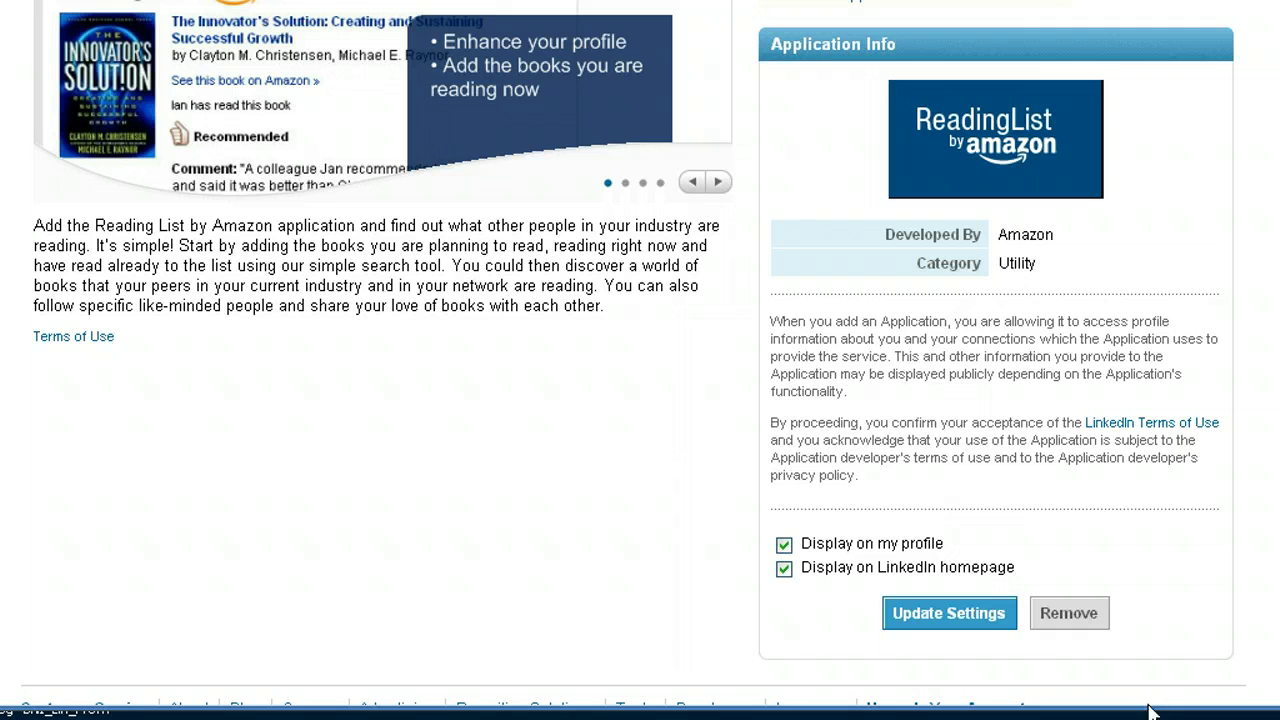
click(784, 544)
scroll(810, 620, up, 3)
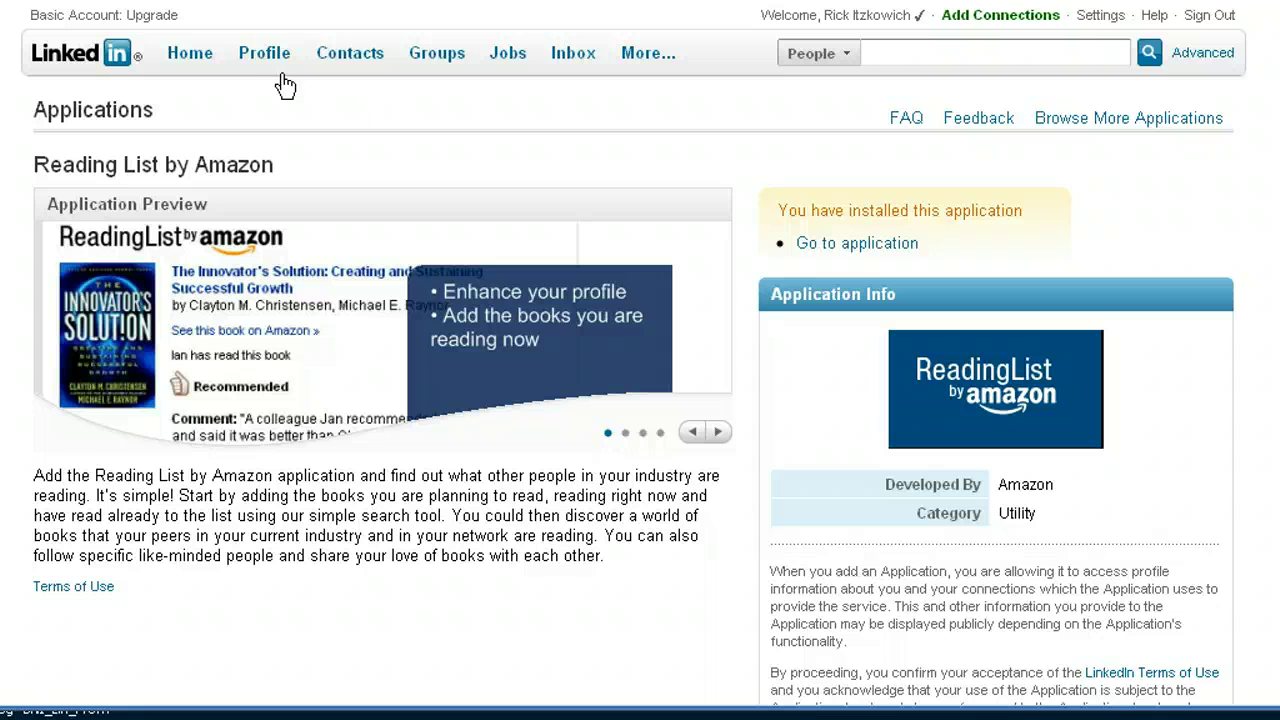
View the profile, pause the SlideShare video and locate the Reading List by Amazon section below it
mouse_move(250, 62)
click(288, 131)
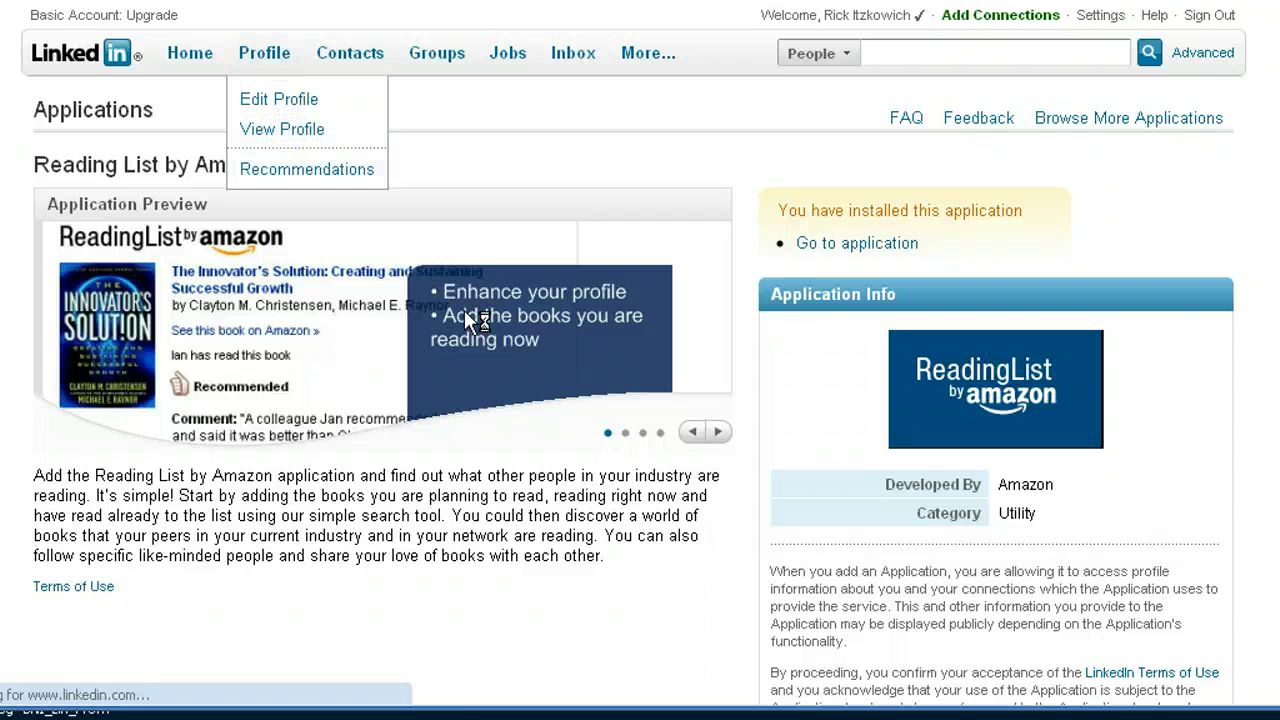
scroll(588, 430, down, 5)
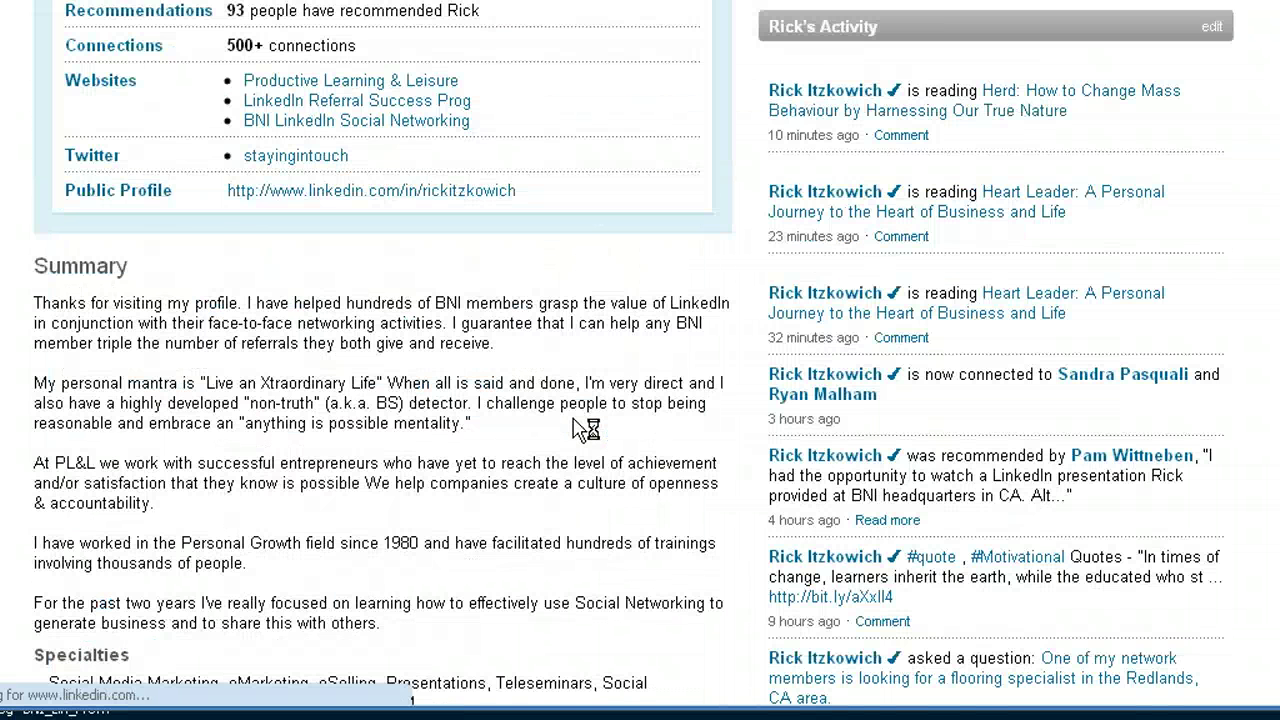
scroll(572, 417, down, 5)
scroll(572, 417, up, 8)
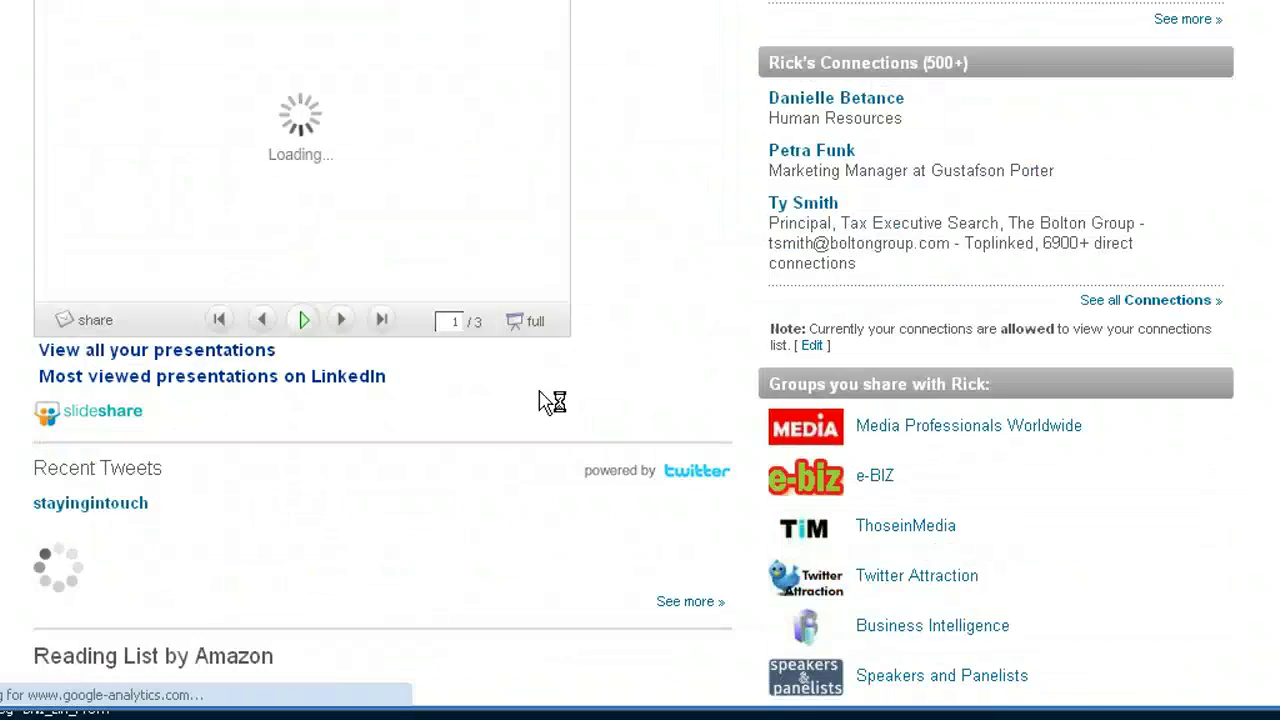
scroll(480, 351, up, 3)
scroll(447, 316, down, 5)
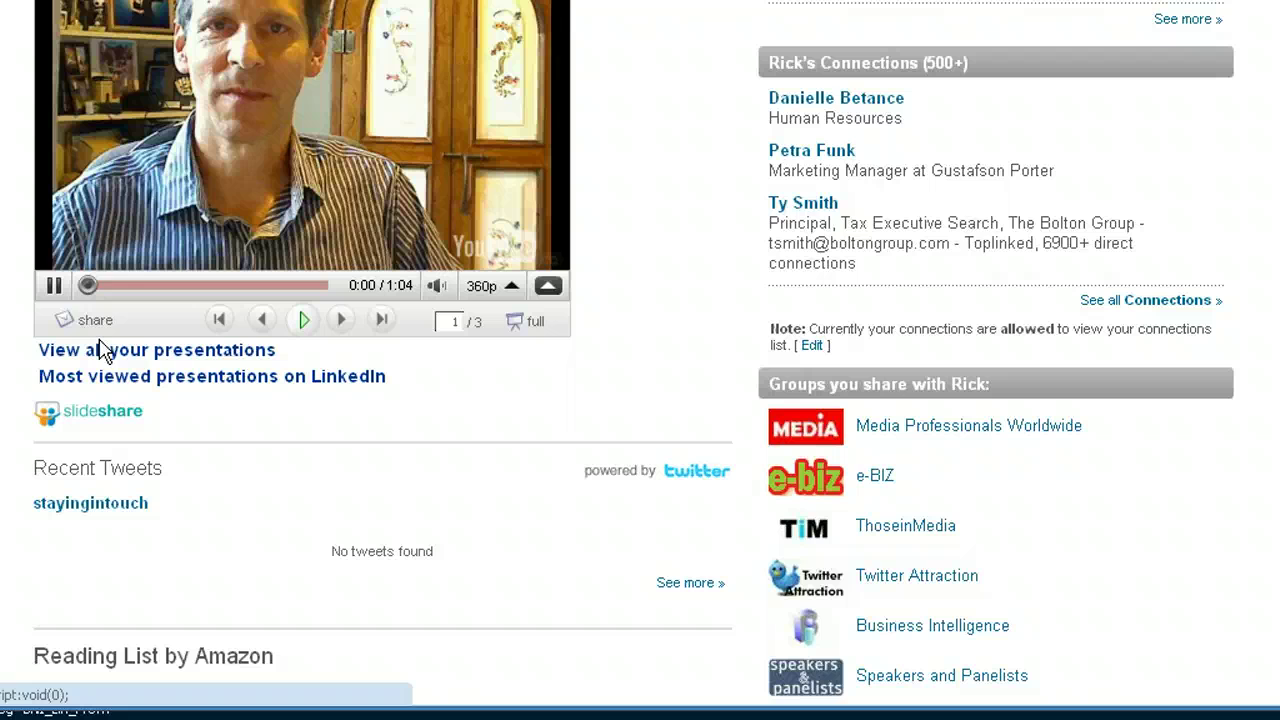
click(54, 285)
scroll(257, 320, down, 5)
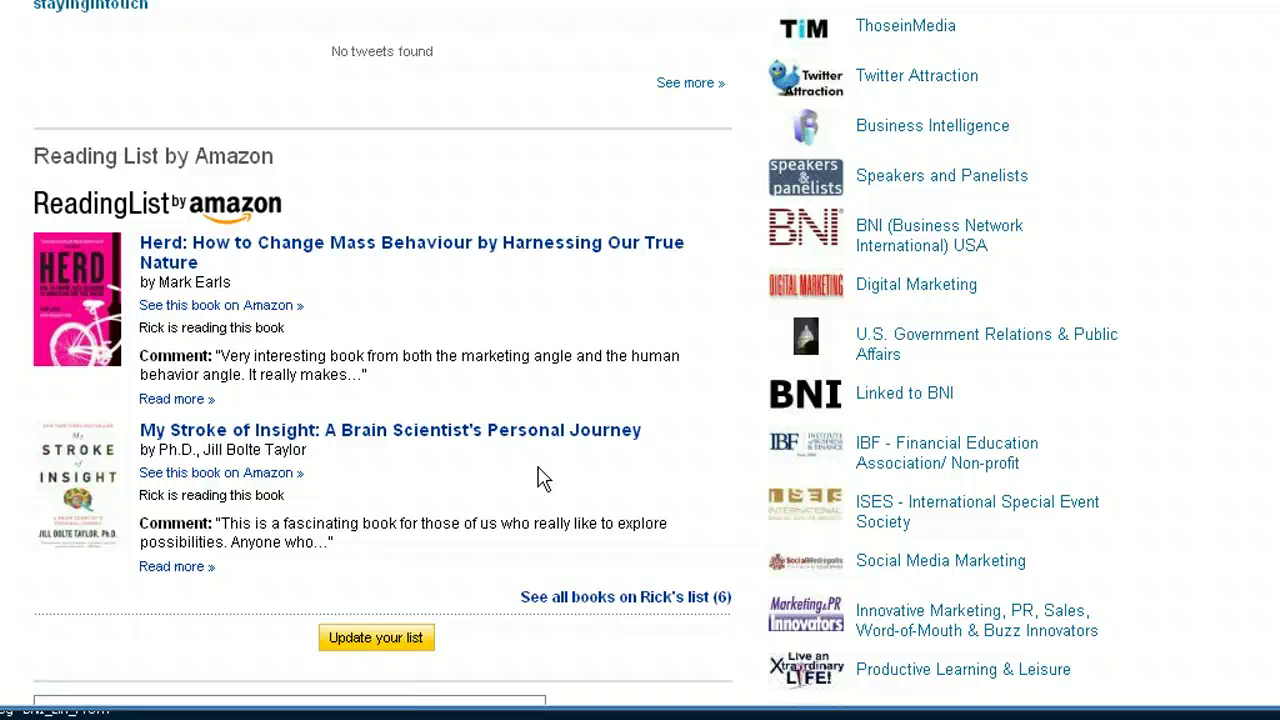
Open the full list of books from the profile's Reading List by Amazon section
click(562, 603)
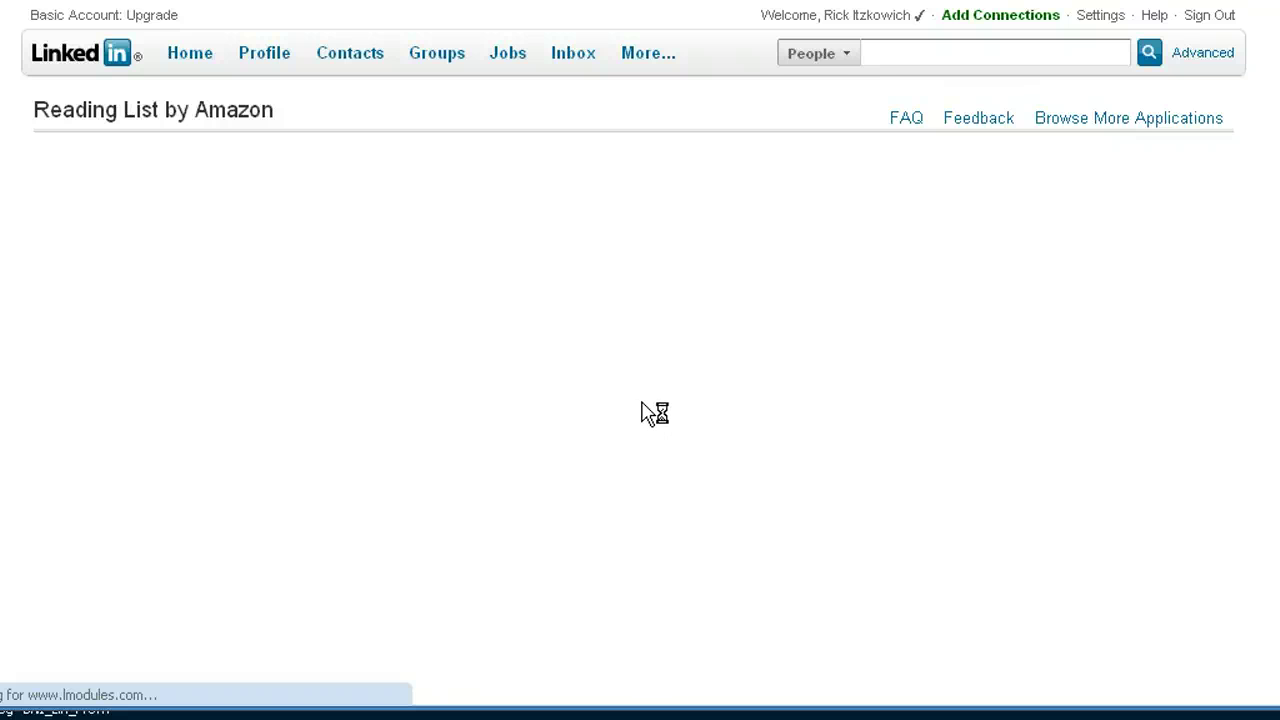
scroll(646, 414, down, 4)
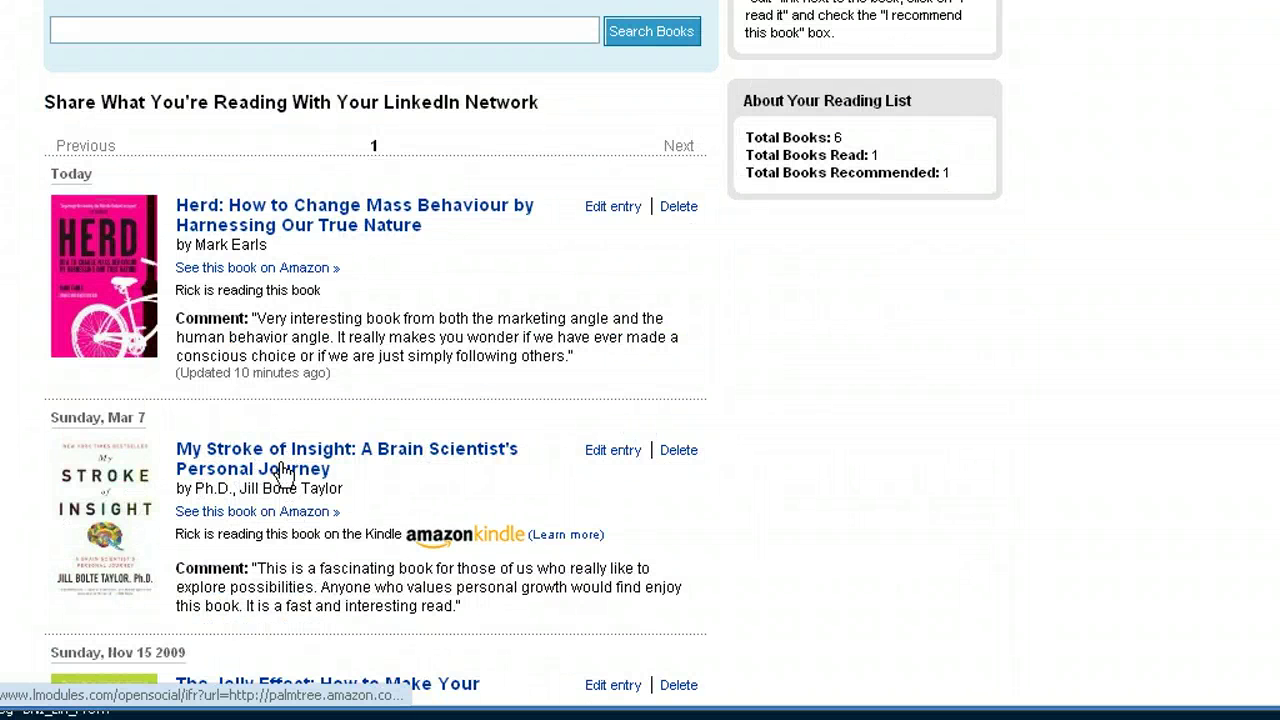
scroll(826, 369, up, 3)
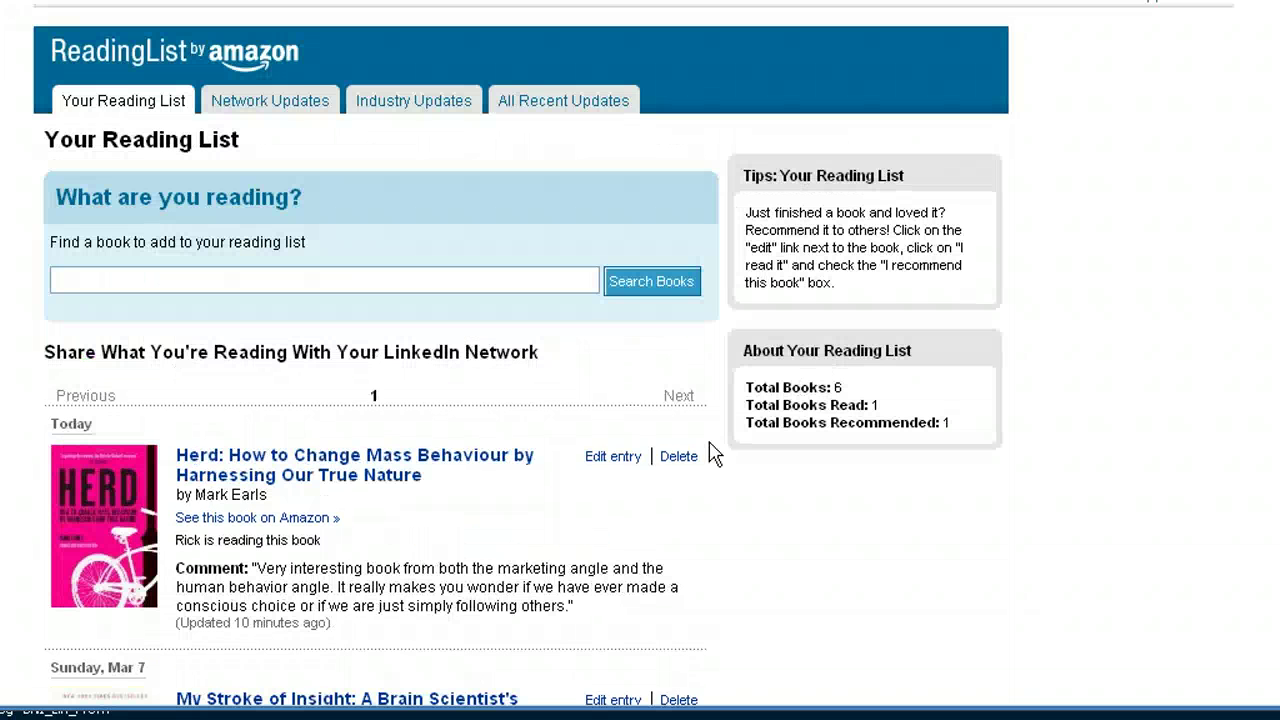
Search for the book "heart leader" and select "Heart Leader: A Personal Journey to the Heart of Business and Life" from the results
click(375, 274)
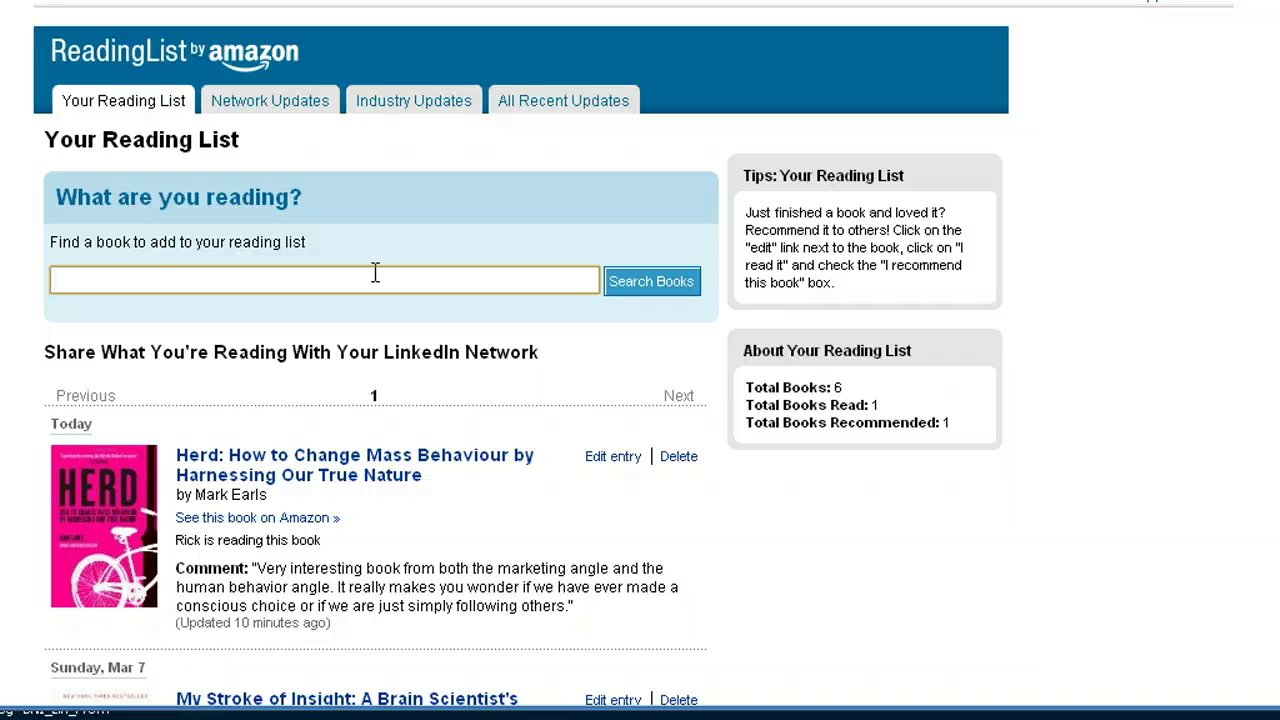
text(heart leader)
key(Return)
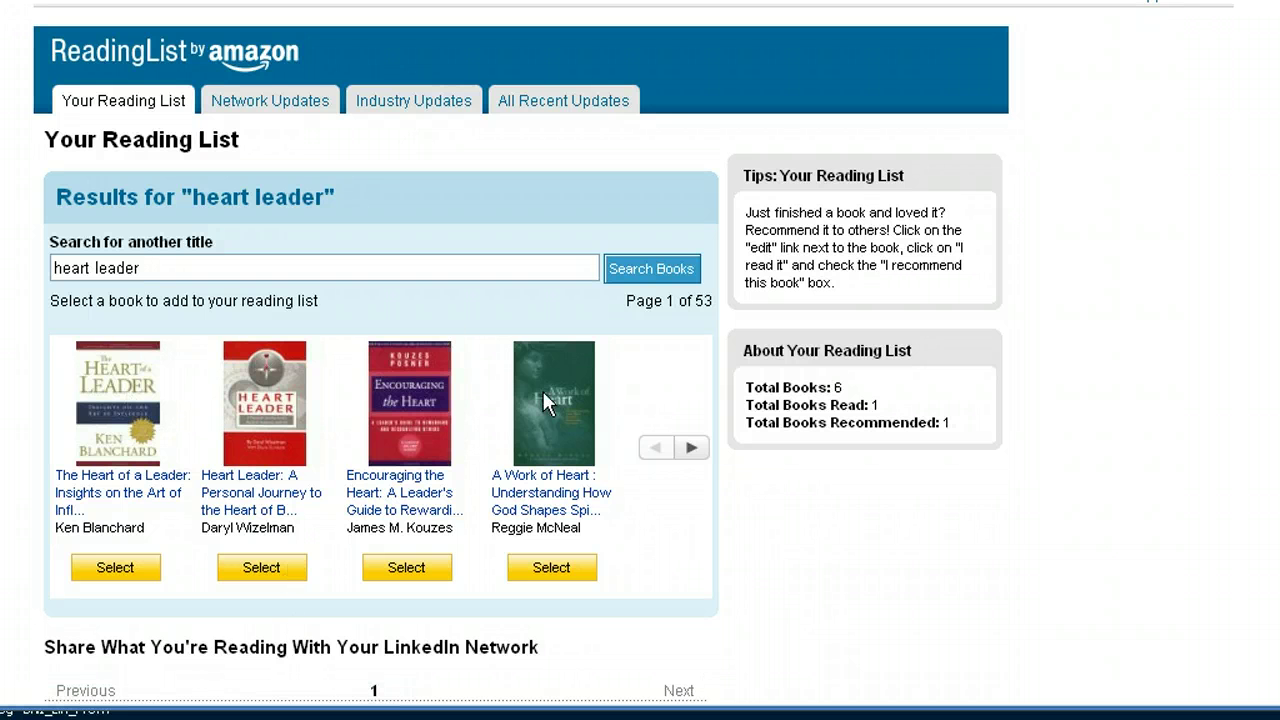
click(691, 447)
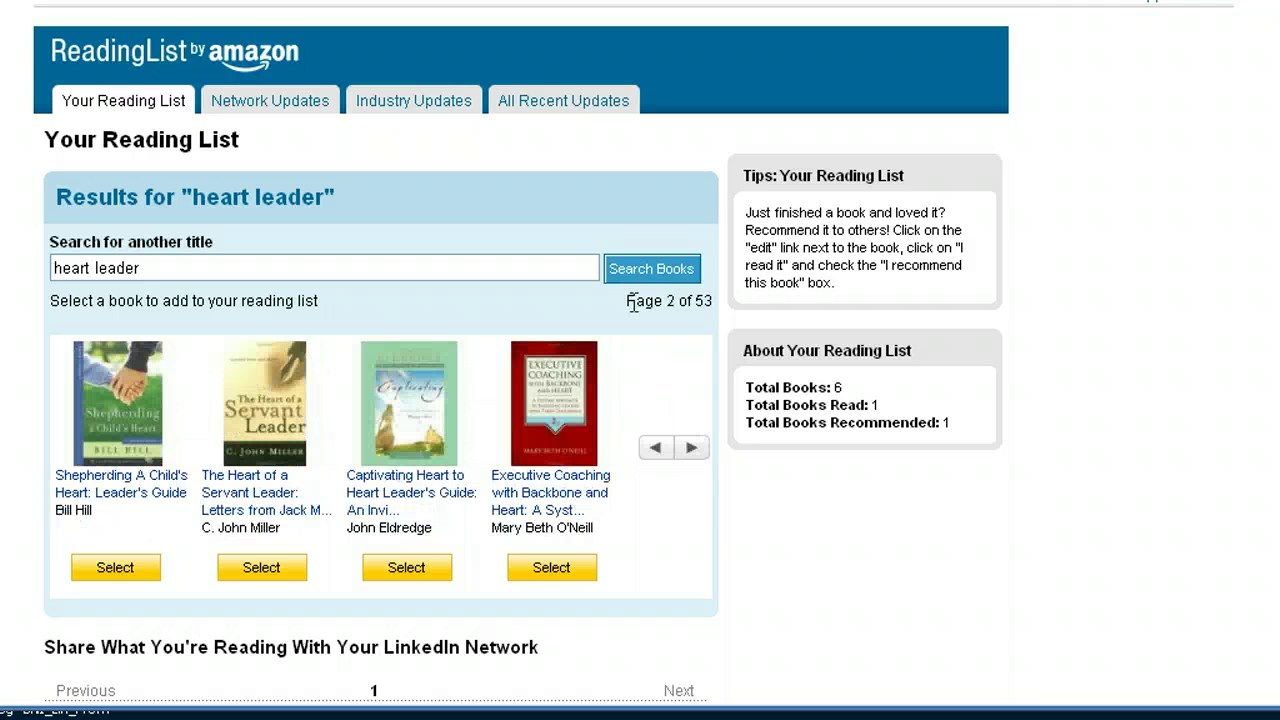
click(655, 448)
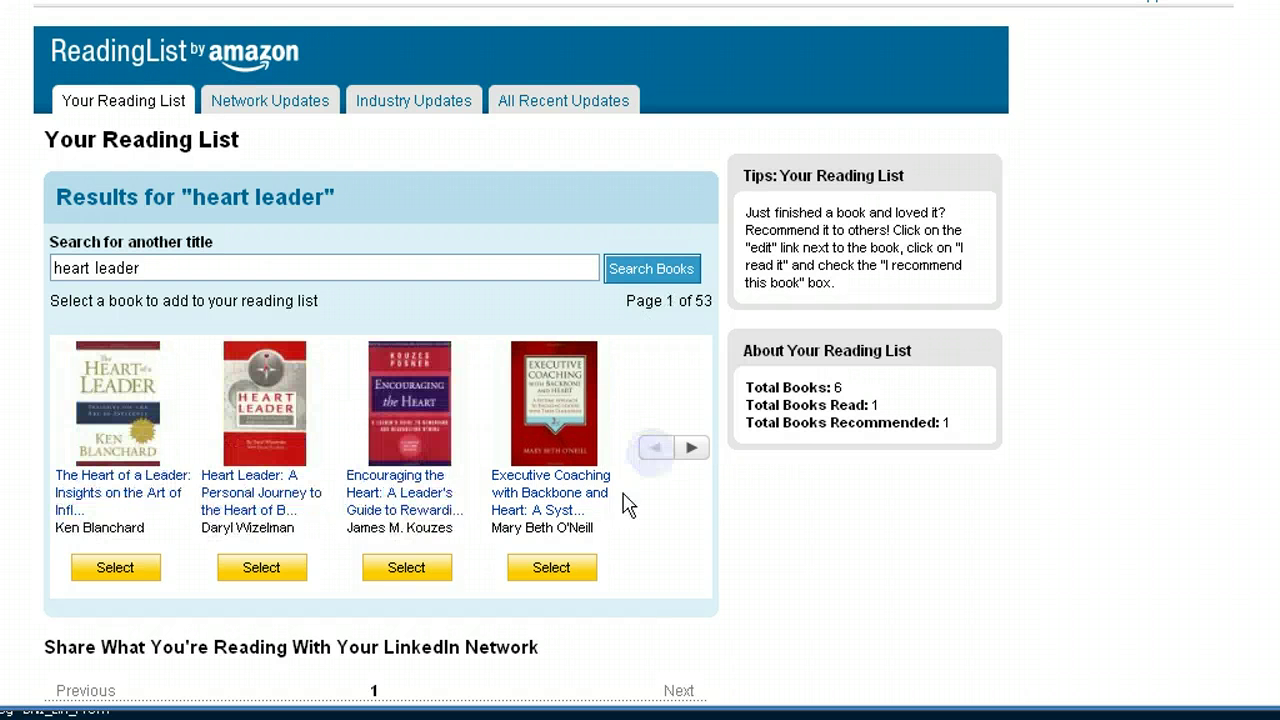
click(265, 573)
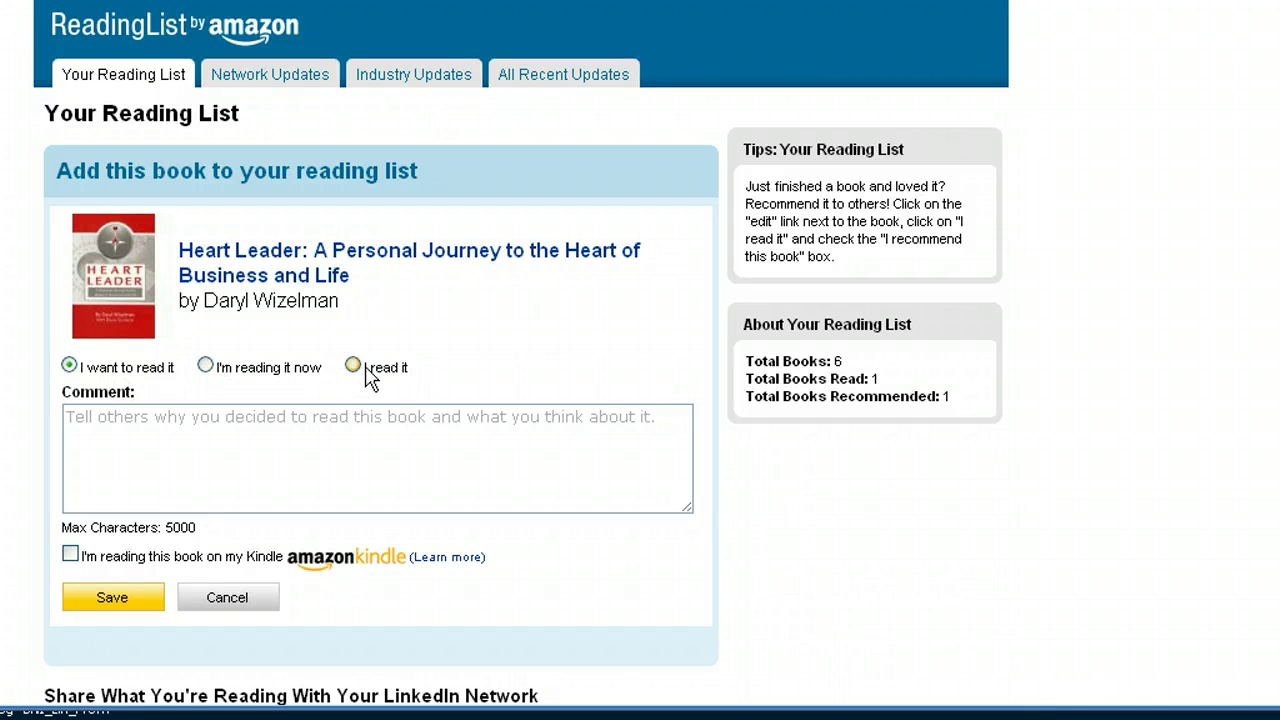
Mark the book as "I'm reading it now", insert the prepared Heart Leader review from Notepad as its comment, and save the entry
click(205, 366)
click(680, 712)
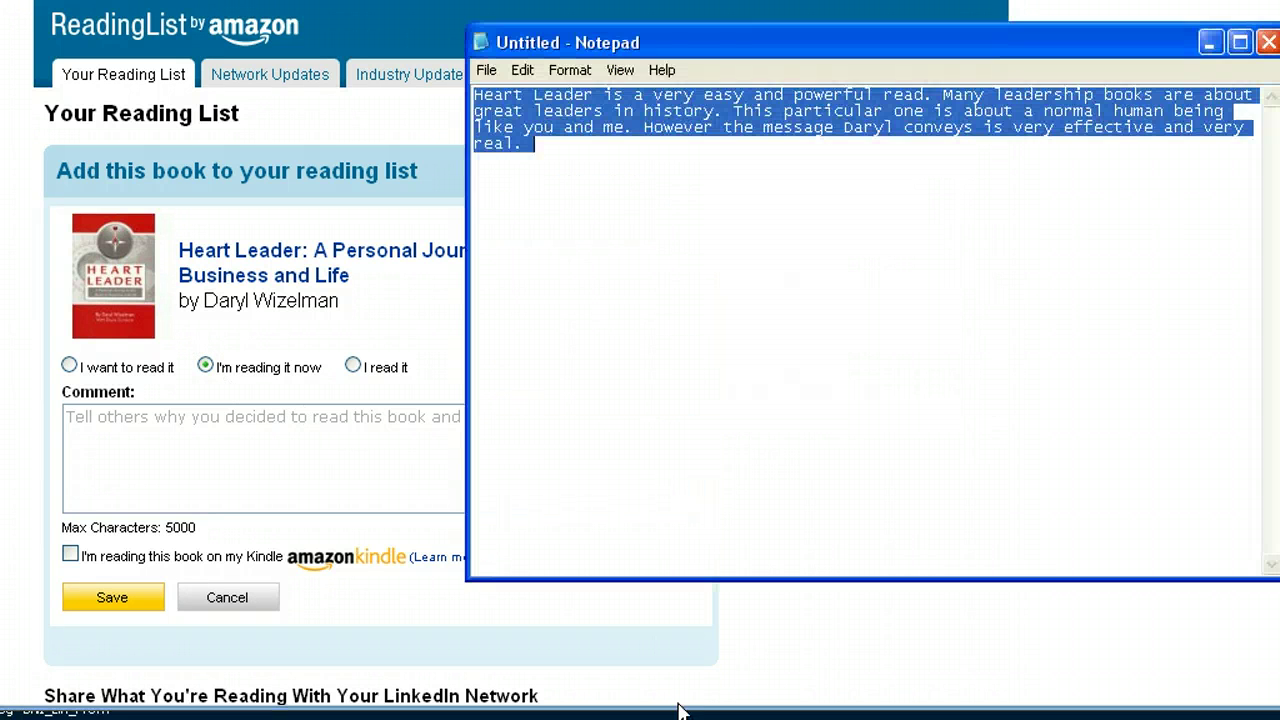
click(377, 466)
text(Heart Leader is a very easy and powerful read. Many leadership books are about great leaders in history. This particular one is about a normal human being like you and me. However the message Daryl conveys is very effective and very real.)
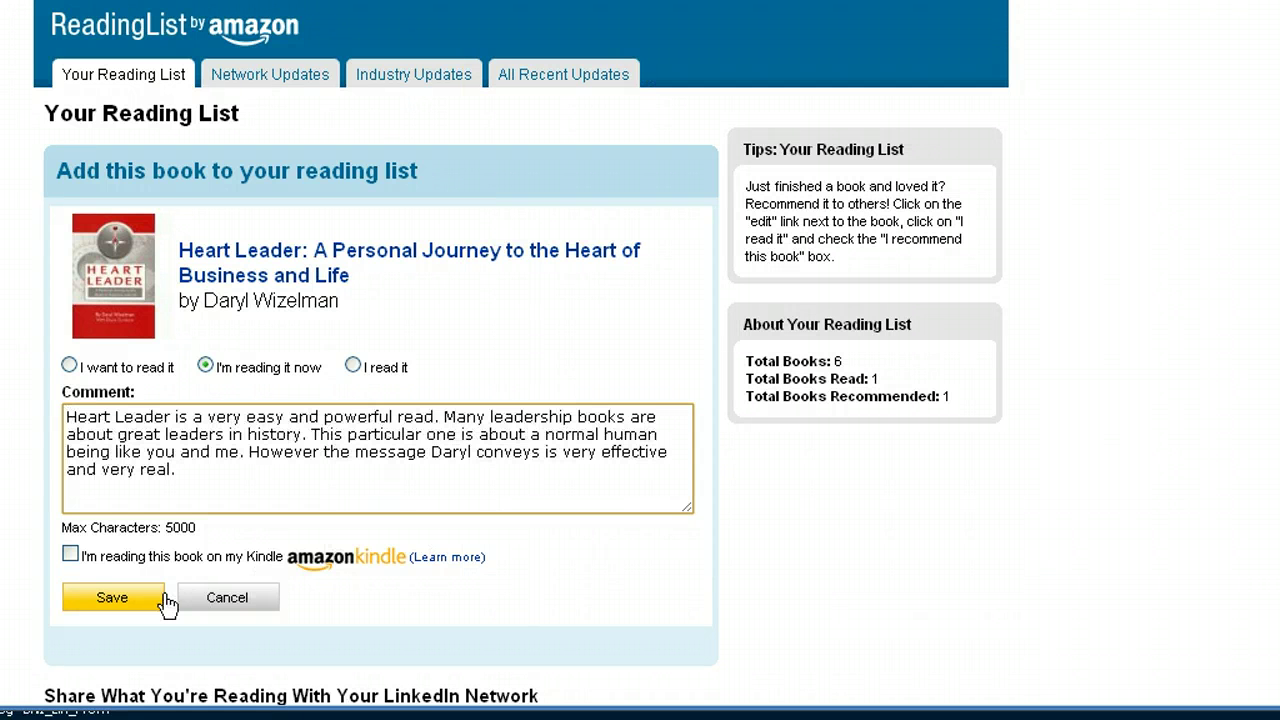
click(128, 602)
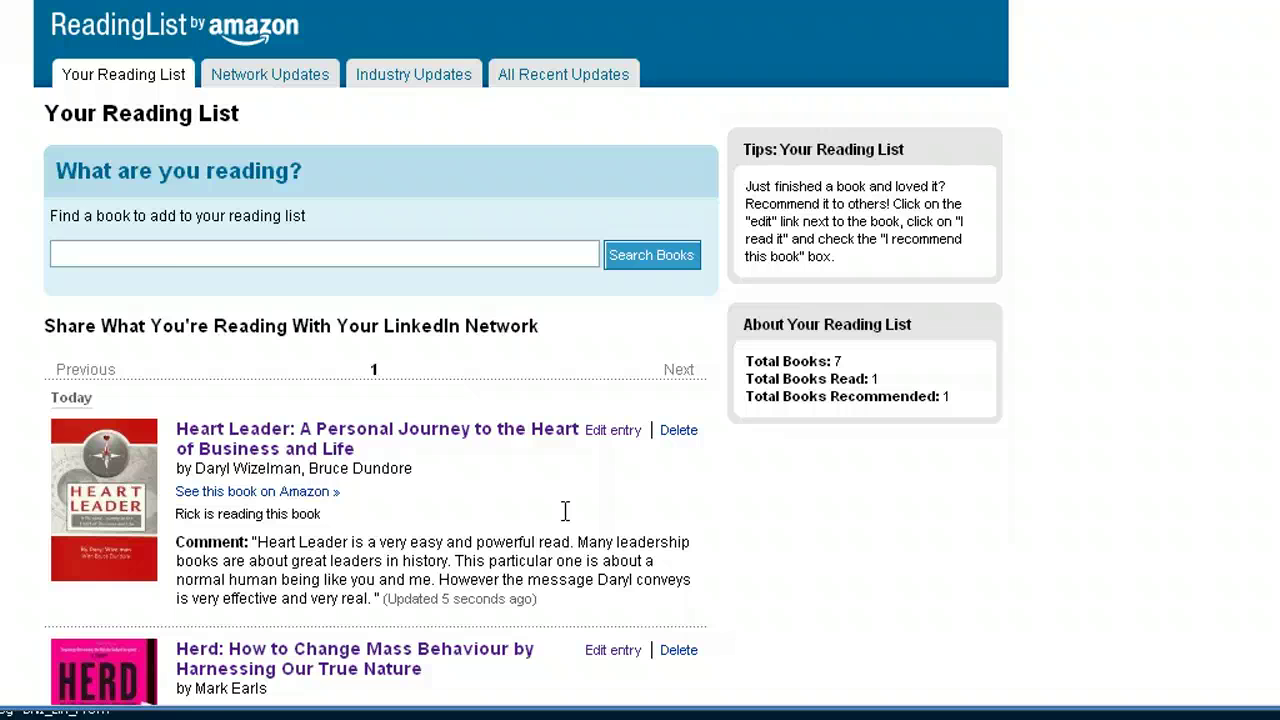
Review the saved Heart Leader entry and the other books in the reading list
scroll(565, 511, down, 3)
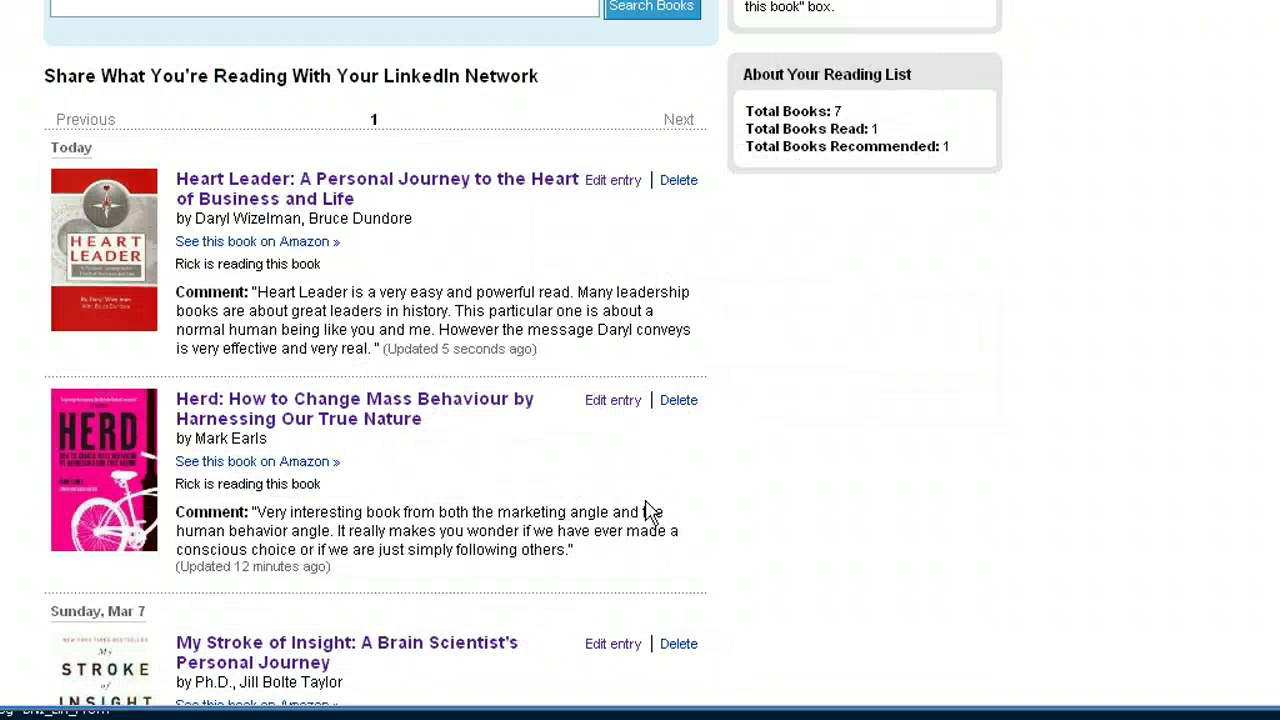
scroll(800, 511, up, 2)
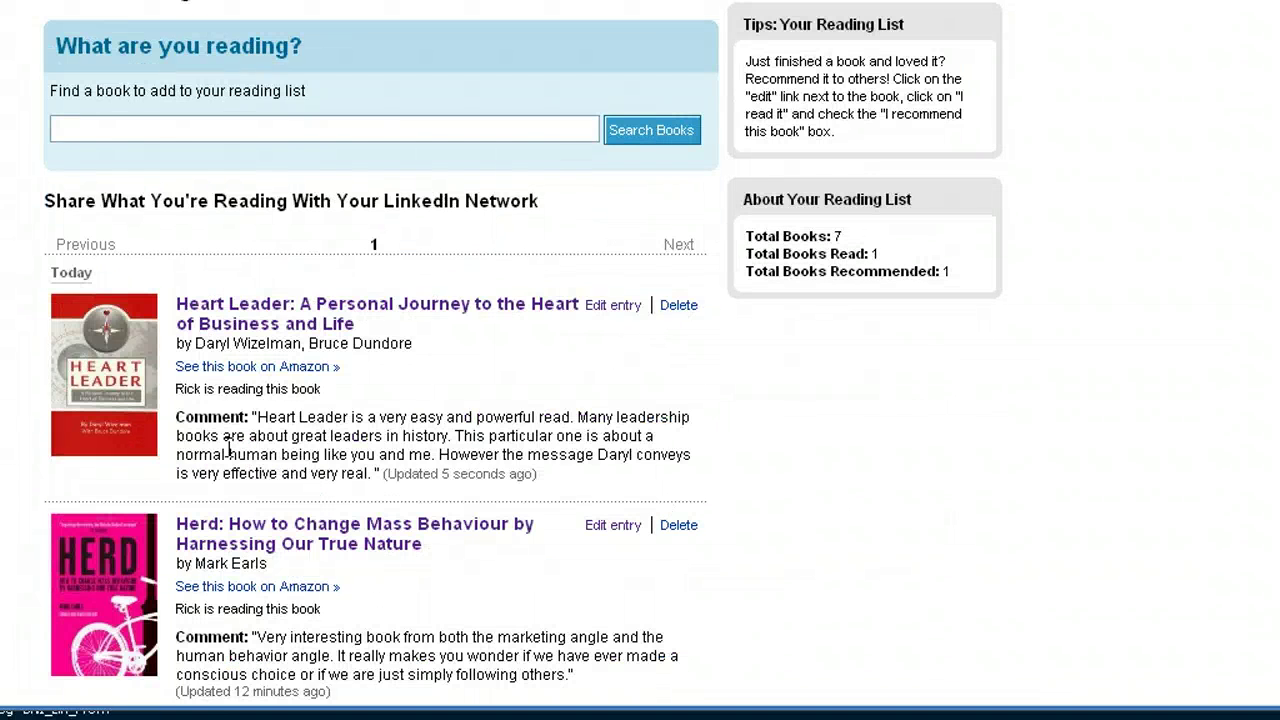
scroll(135, 420, down, 3)
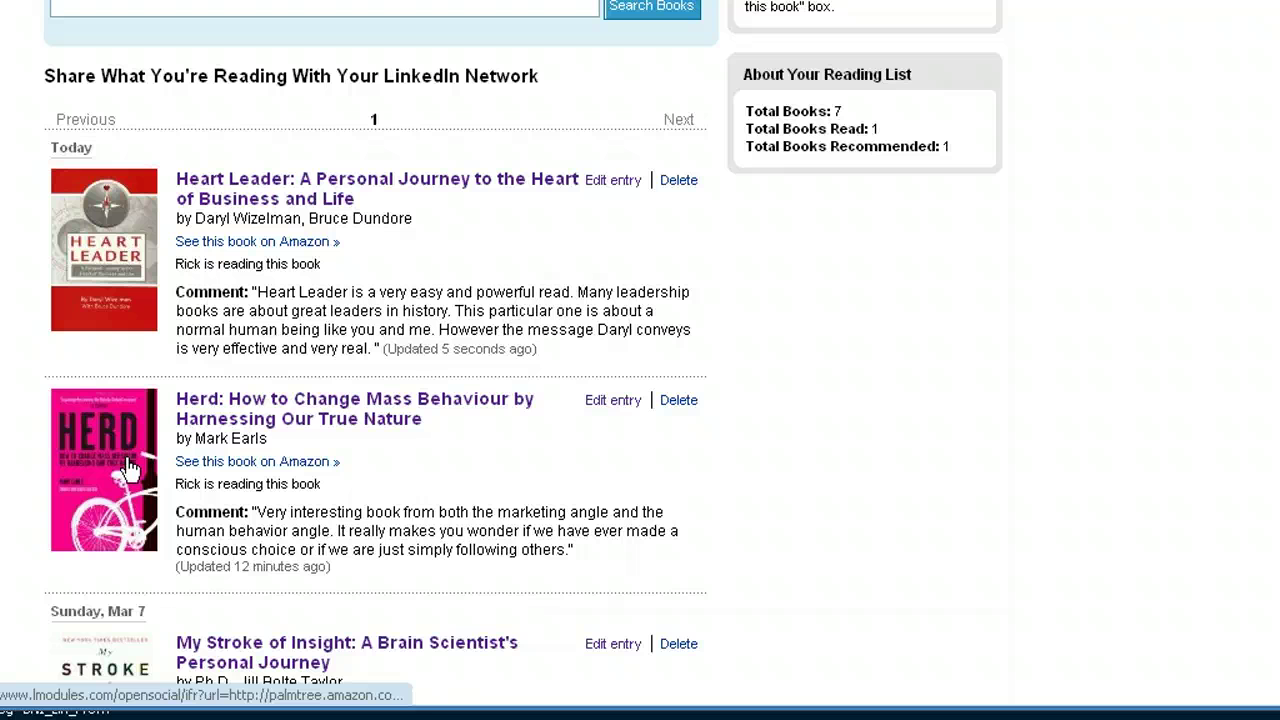
scroll(480, 591, up, 4)
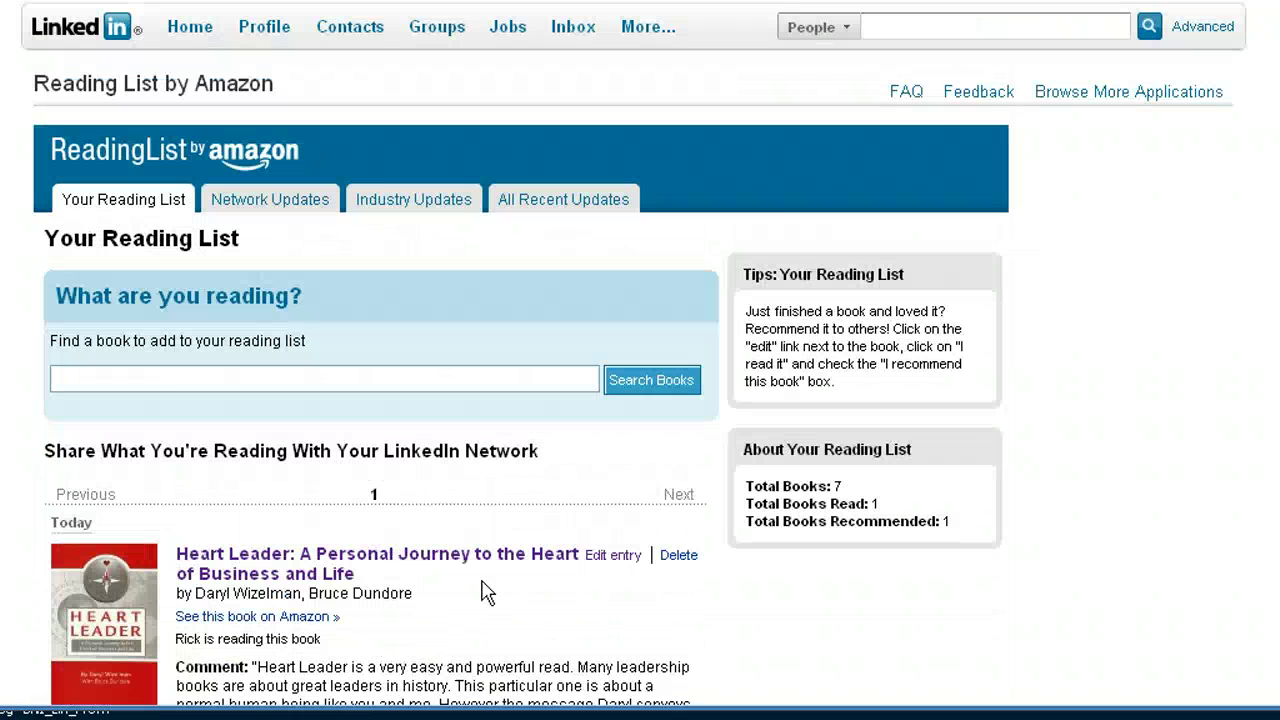
scroll(490, 590, down, 3)
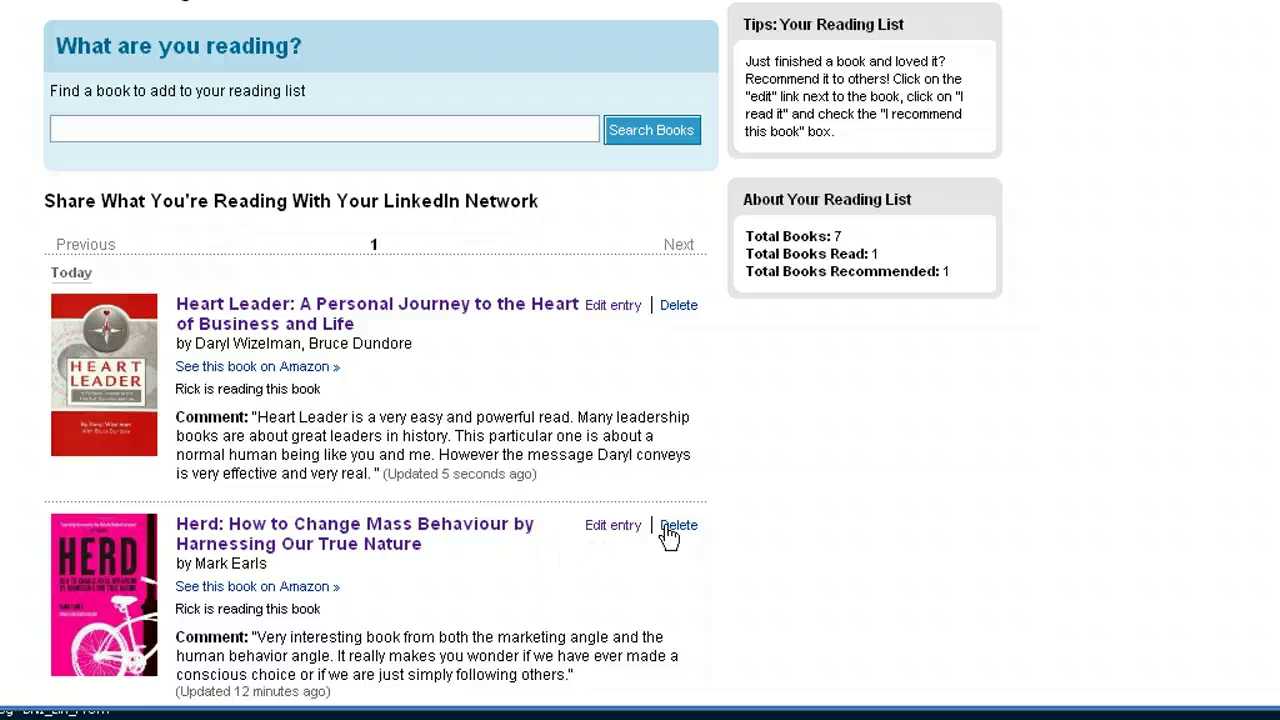